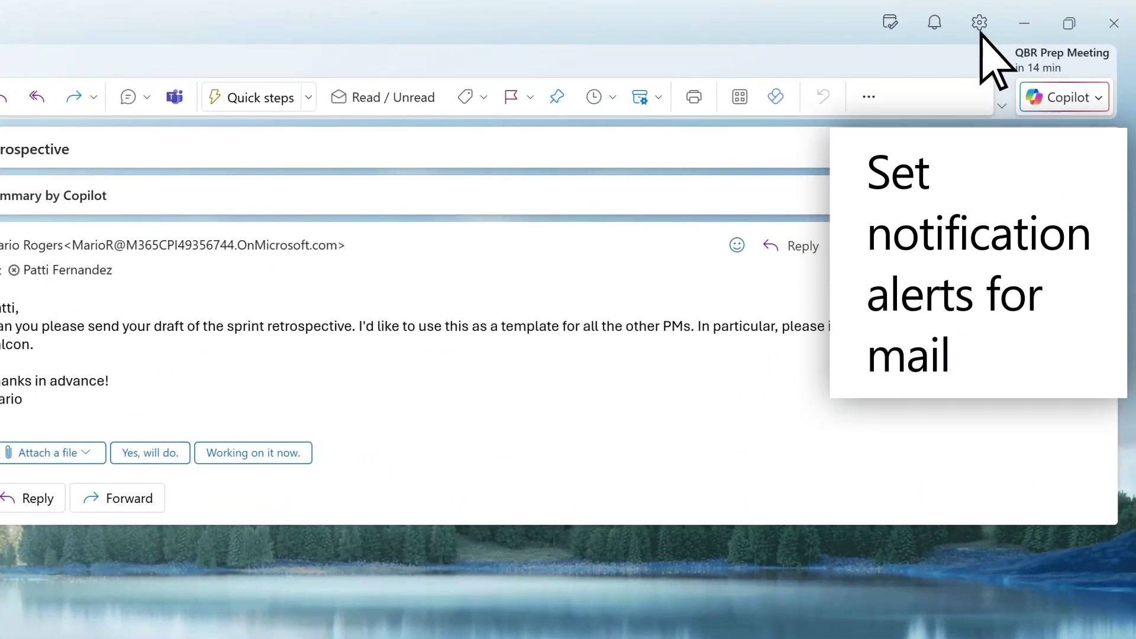
- Go to Settings > General > Notifications and expand the Mail notification options
click(994, 21)
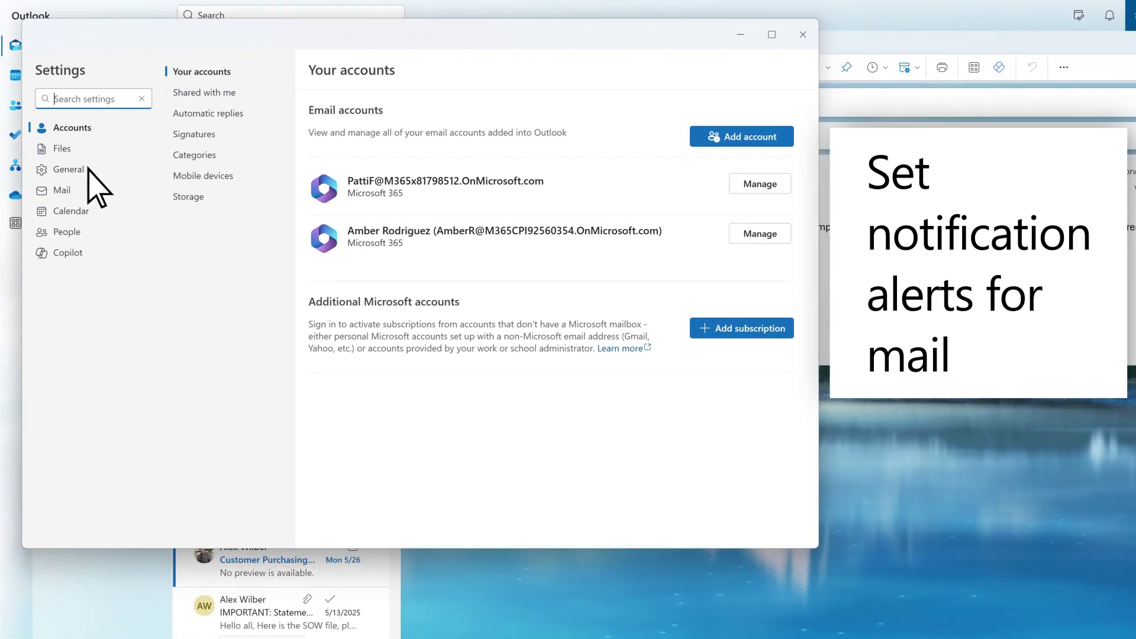
click(86, 169)
click(228, 113)
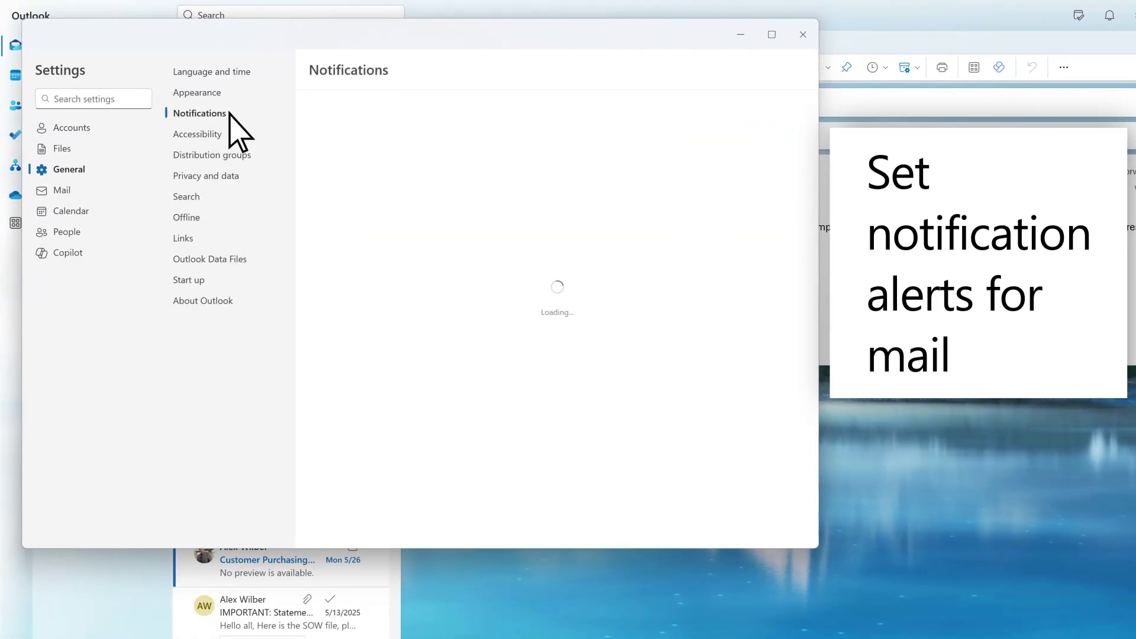
click(779, 302)
scroll(779, 304, down, 2)
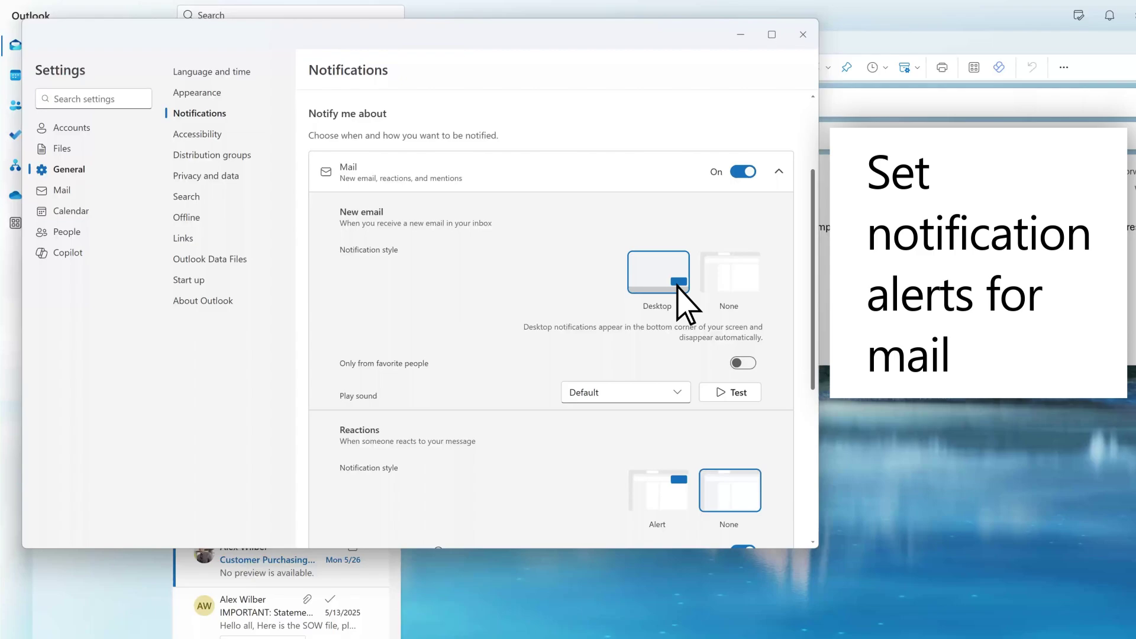
- Set the new-email notification style to None and its sound to None
click(752, 296)
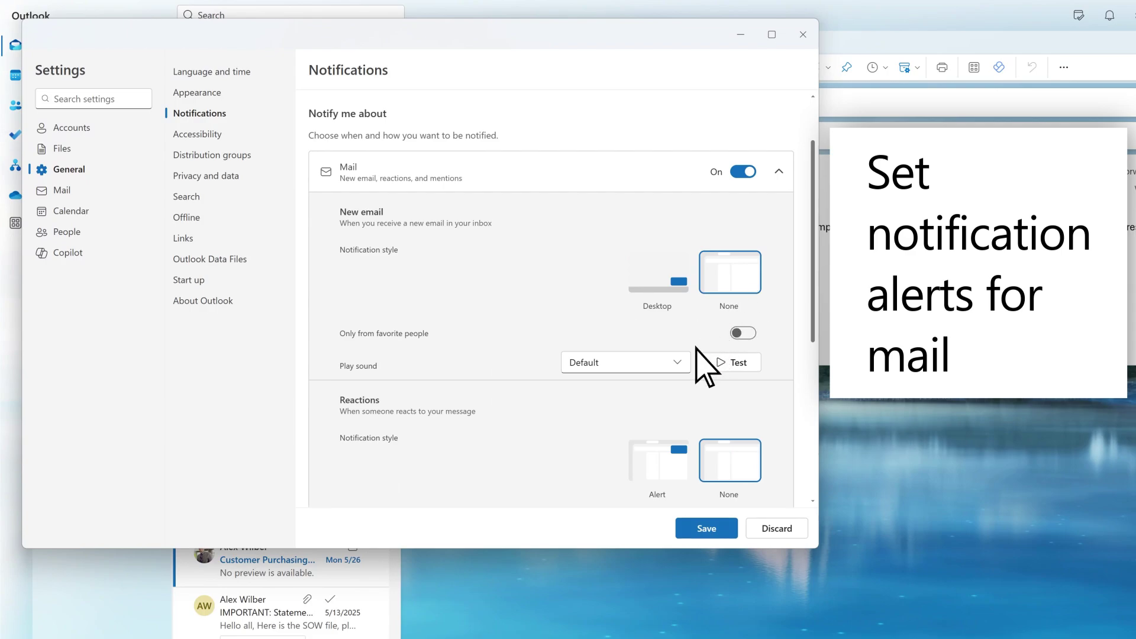
click(676, 363)
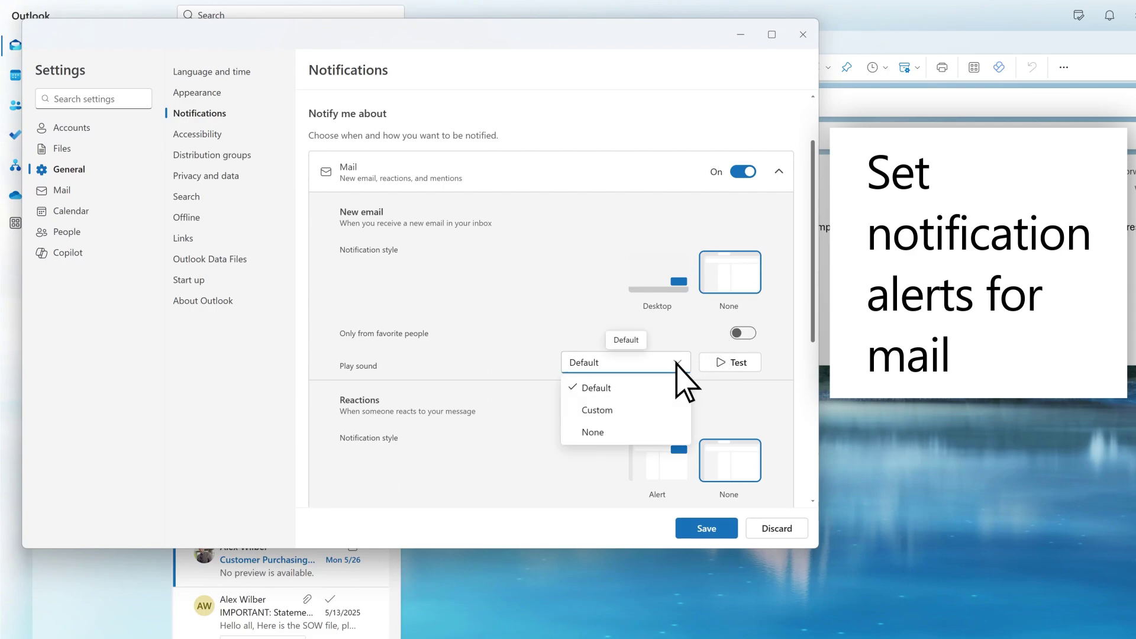
click(613, 432)
scroll(617, 444, down, 3)
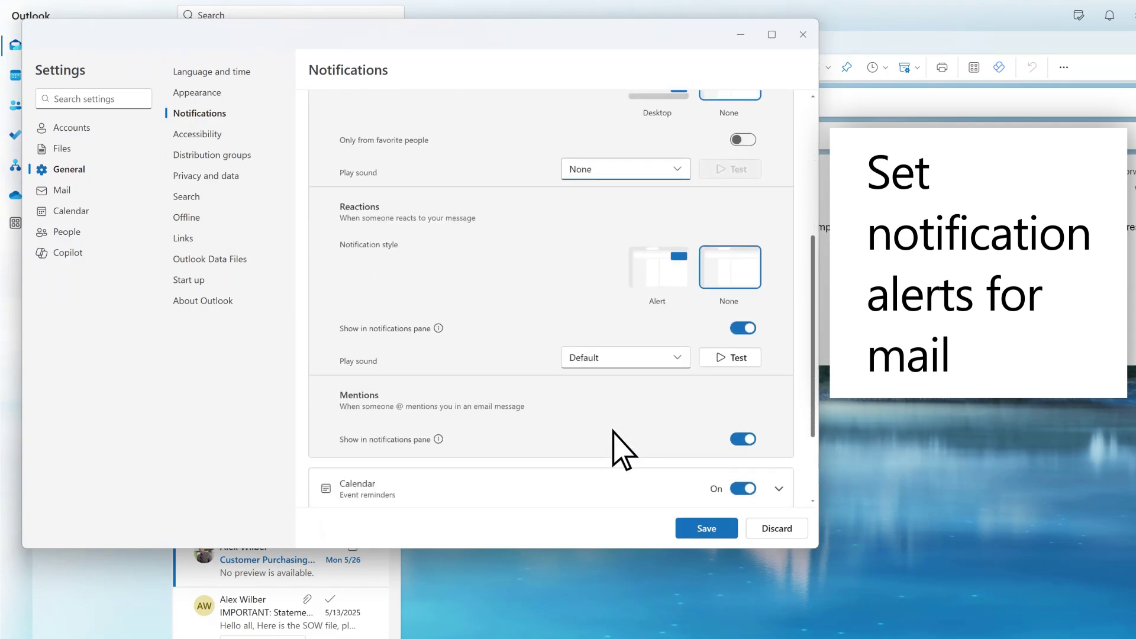
- Show reactions as alerts and hide mentions from the notifications pane
click(671, 284)
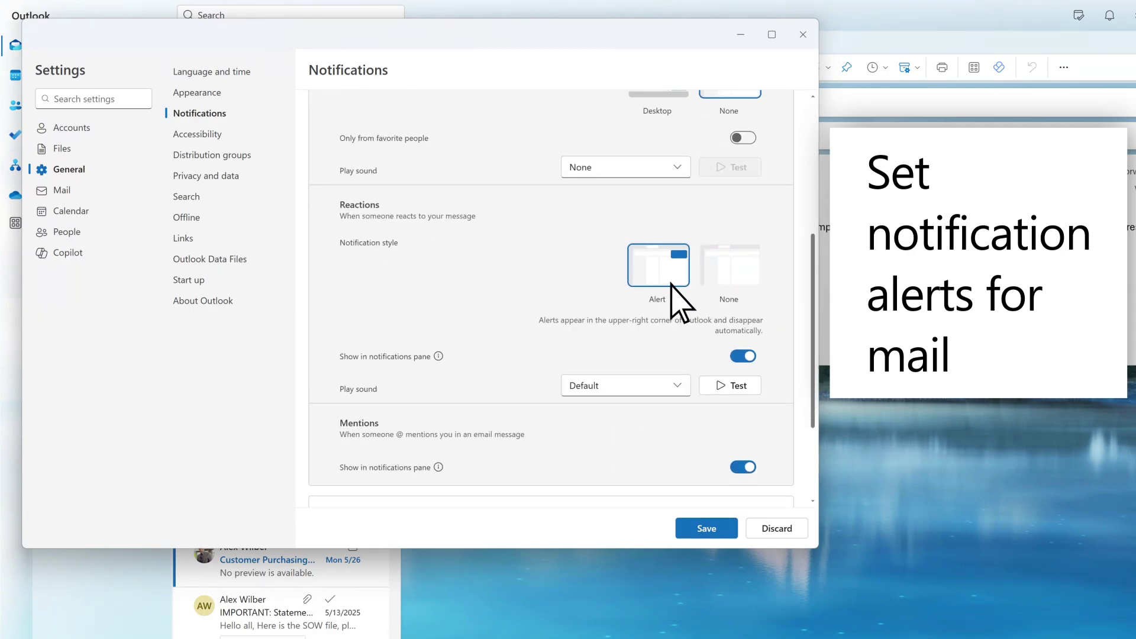
click(743, 466)
scroll(747, 485, up, 1)
scroll(747, 485, up, 5)
click(779, 130)
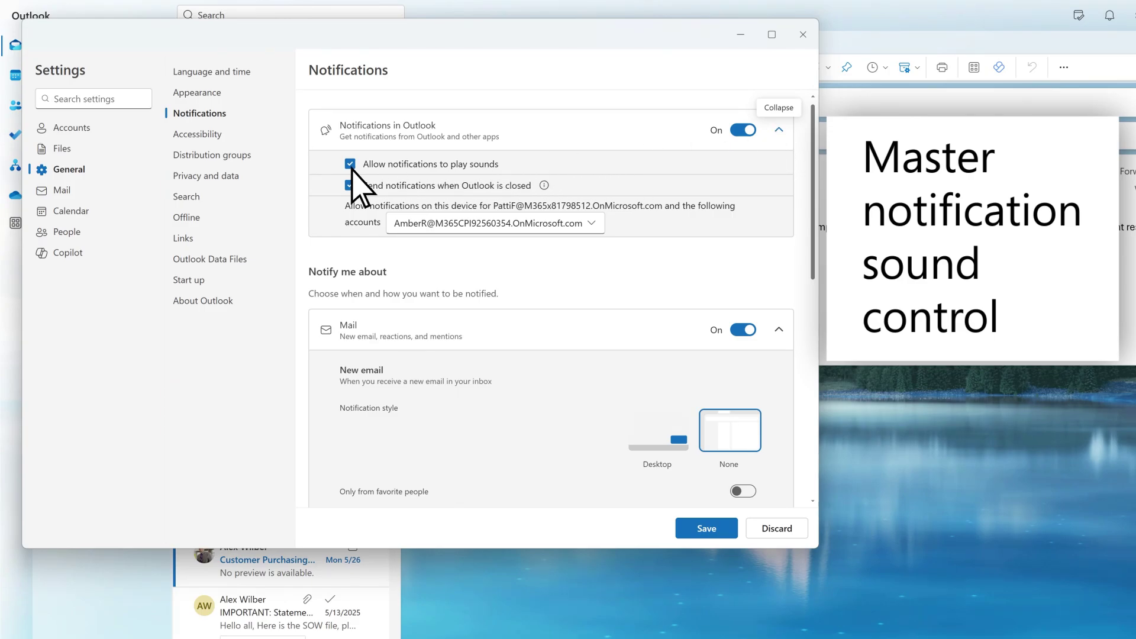
- Uncheck 'Allow notifications to play sounds' in the Outlook notification options
click(350, 165)
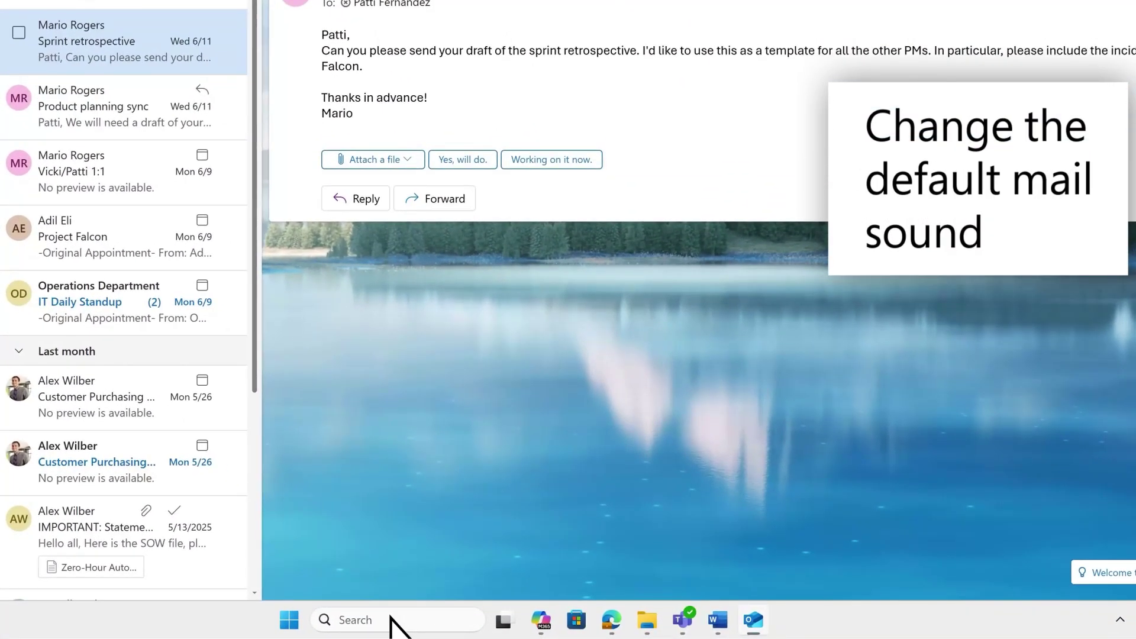
- Search for Control Panel and open the Sounds tab of the Sound settings
click(458, 622)
text(Control Panel)
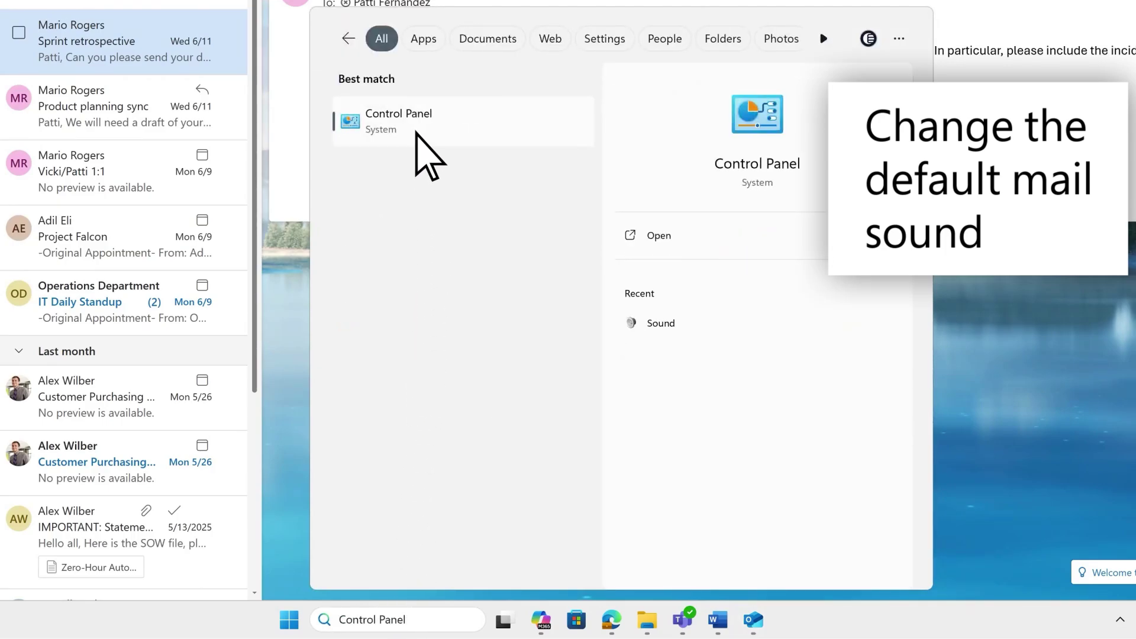
click(417, 135)
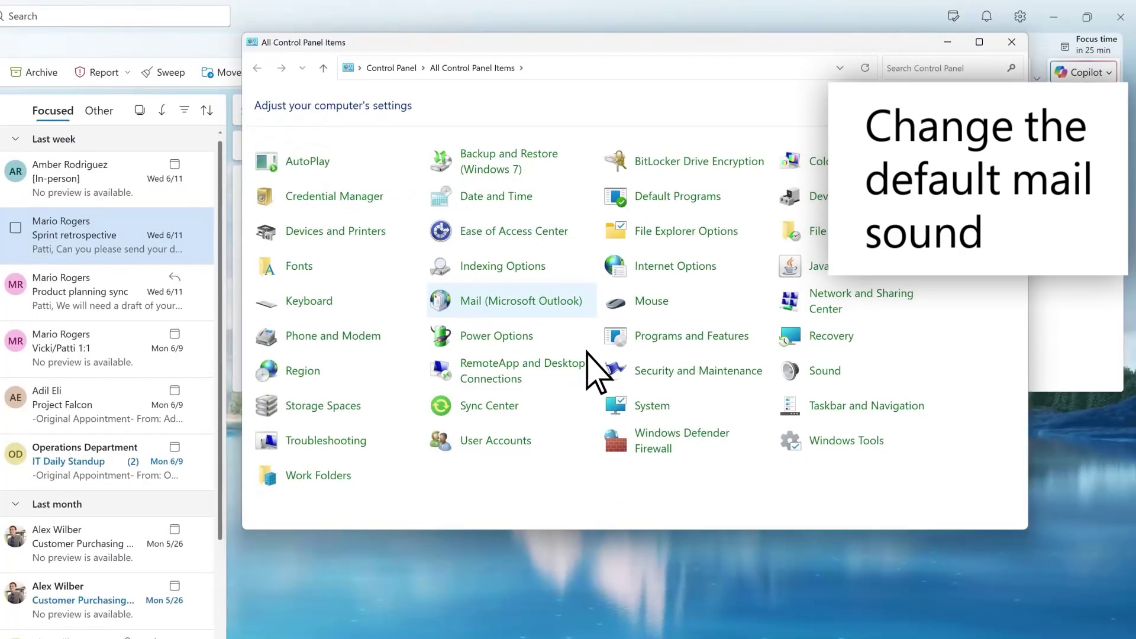
click(821, 371)
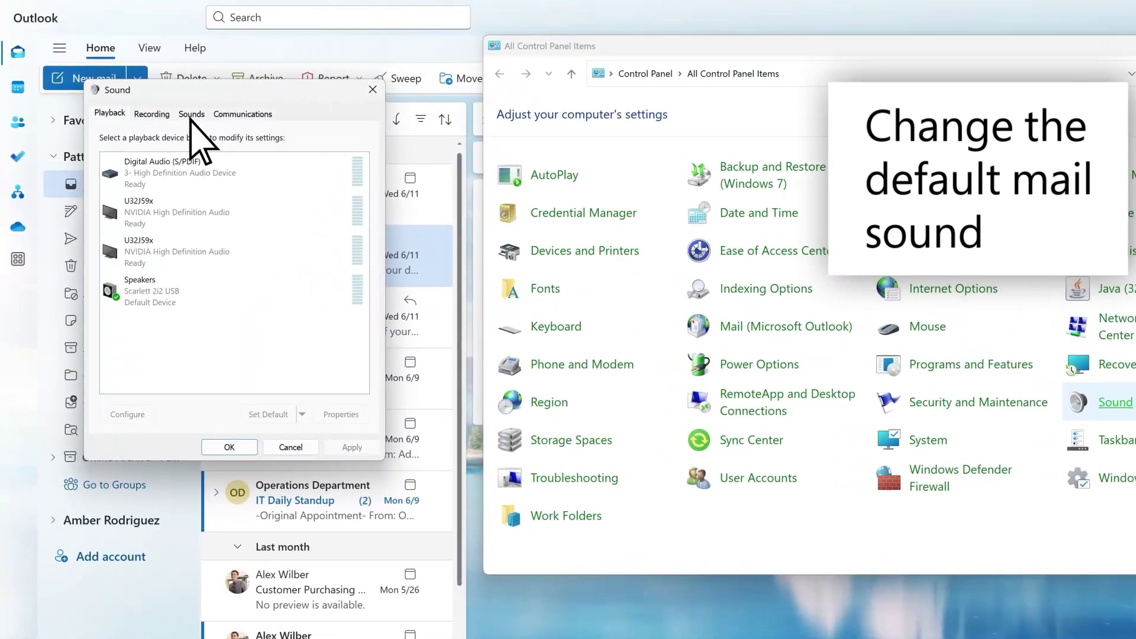
click(0, 105)
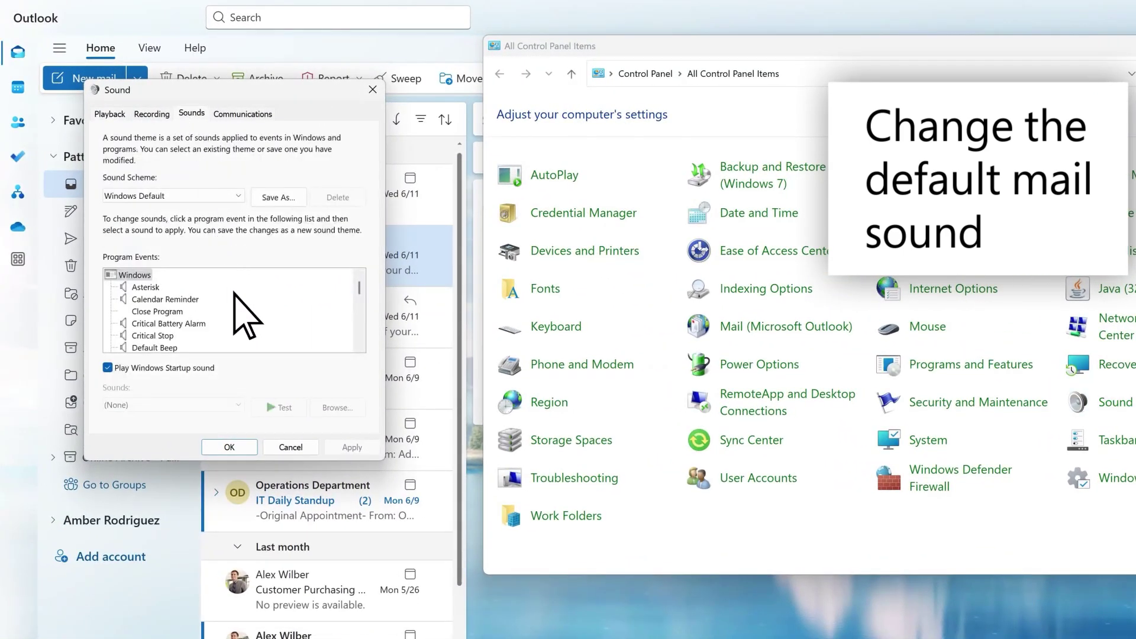
scroll(236, 314, down, 5)
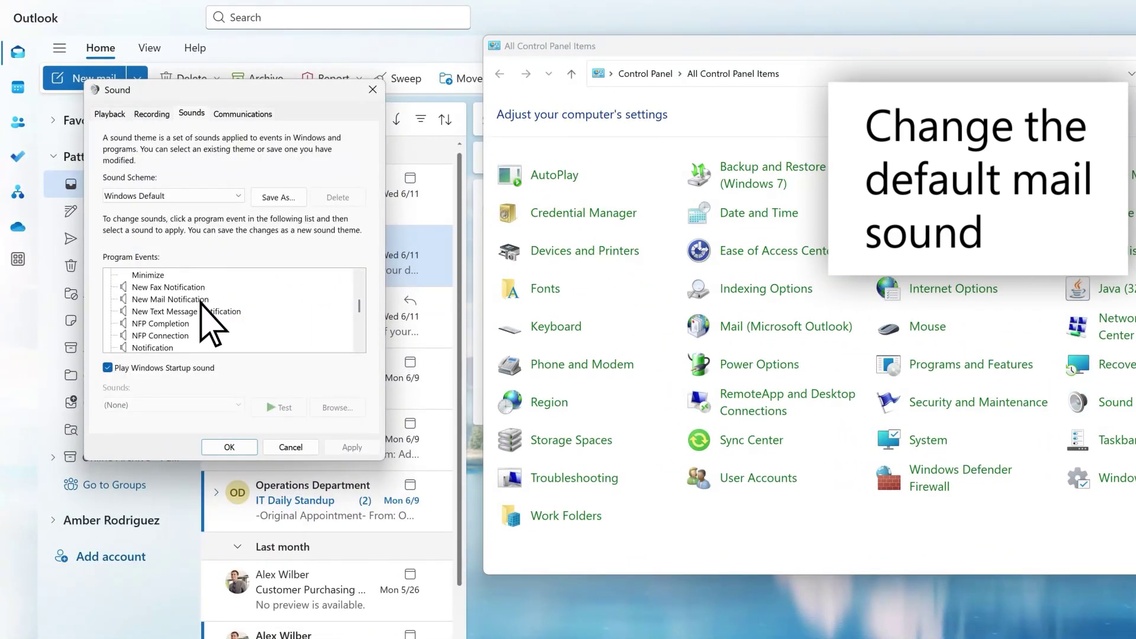
- Assign chimes.wav as the sound for the New Mail Notification event
click(201, 300)
click(337, 407)
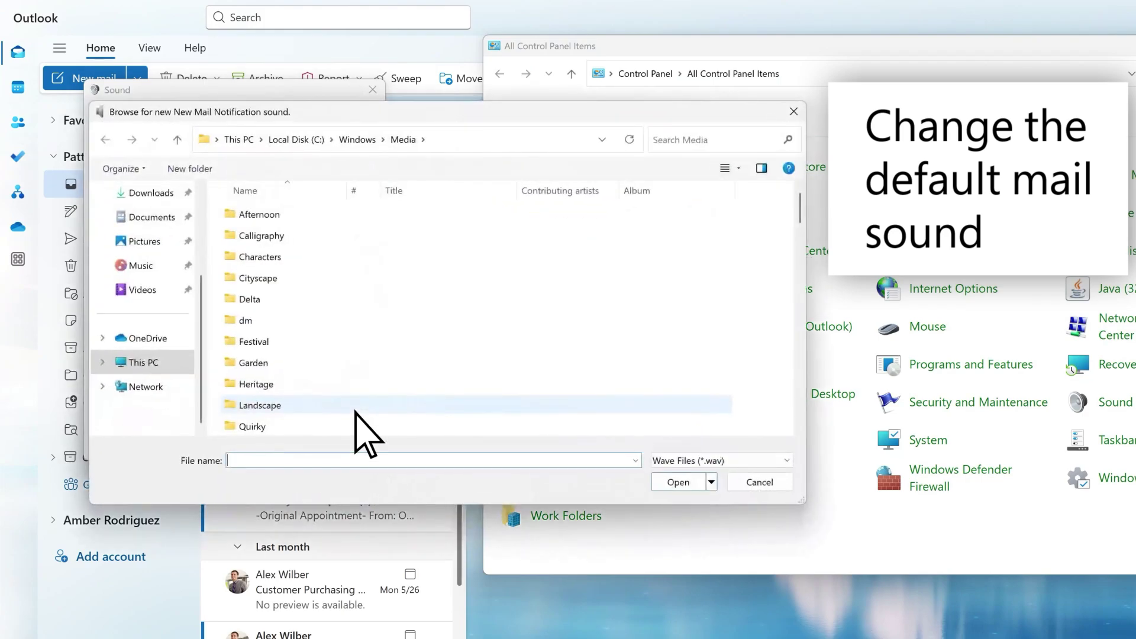
scroll(358, 431, down, 5)
click(294, 427)
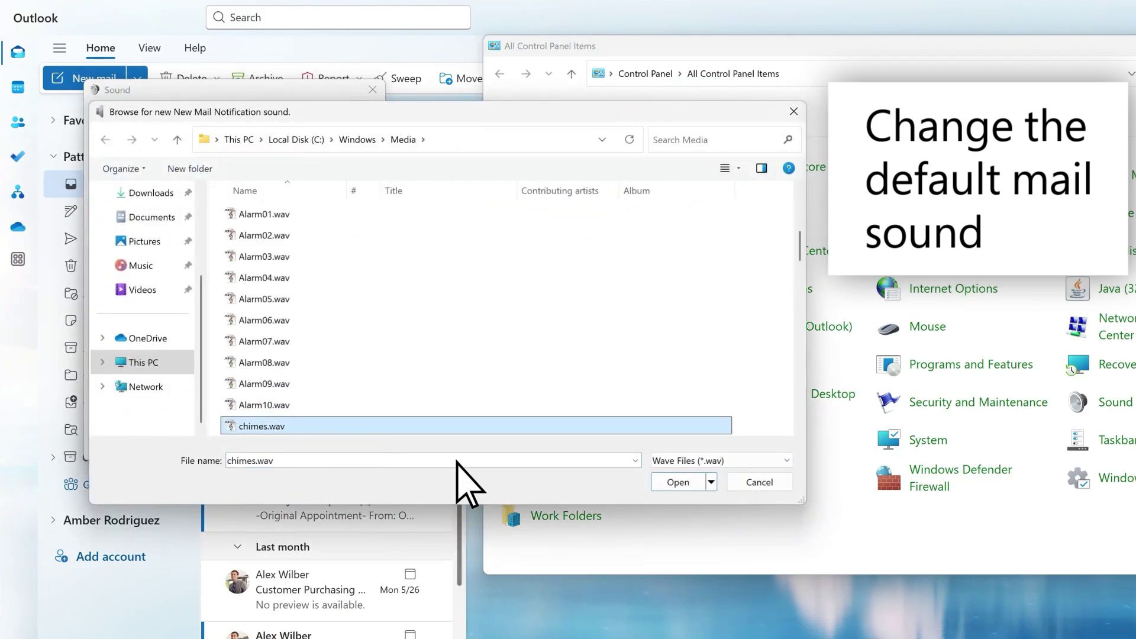
click(693, 483)
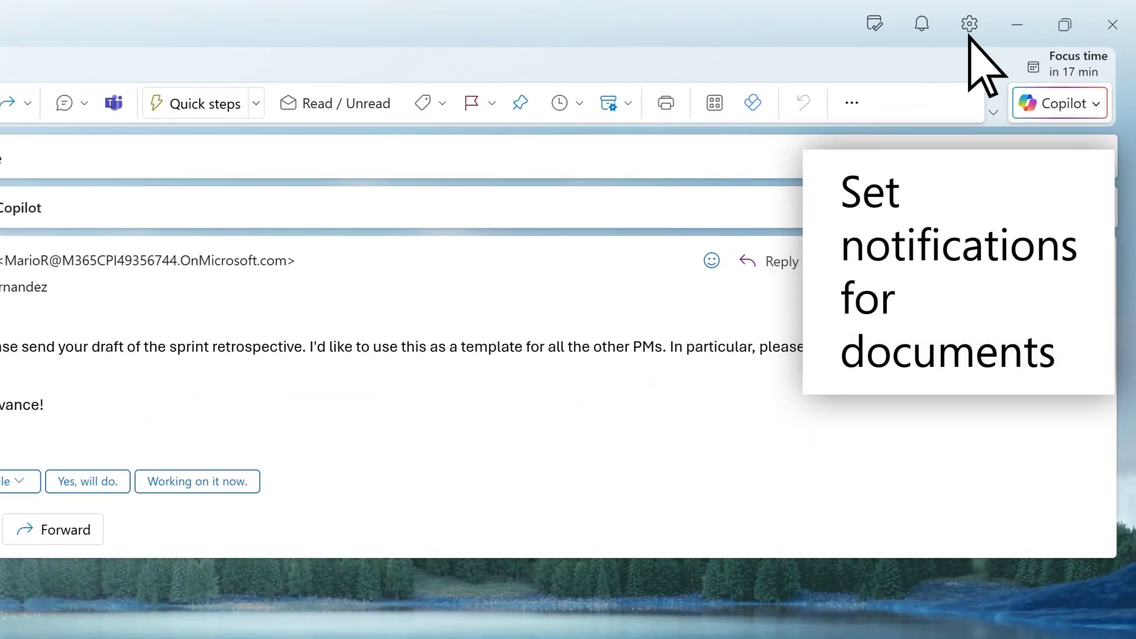
- Reopen Notifications settings and turn off 'Show in notifications pane' for Documents
click(969, 29)
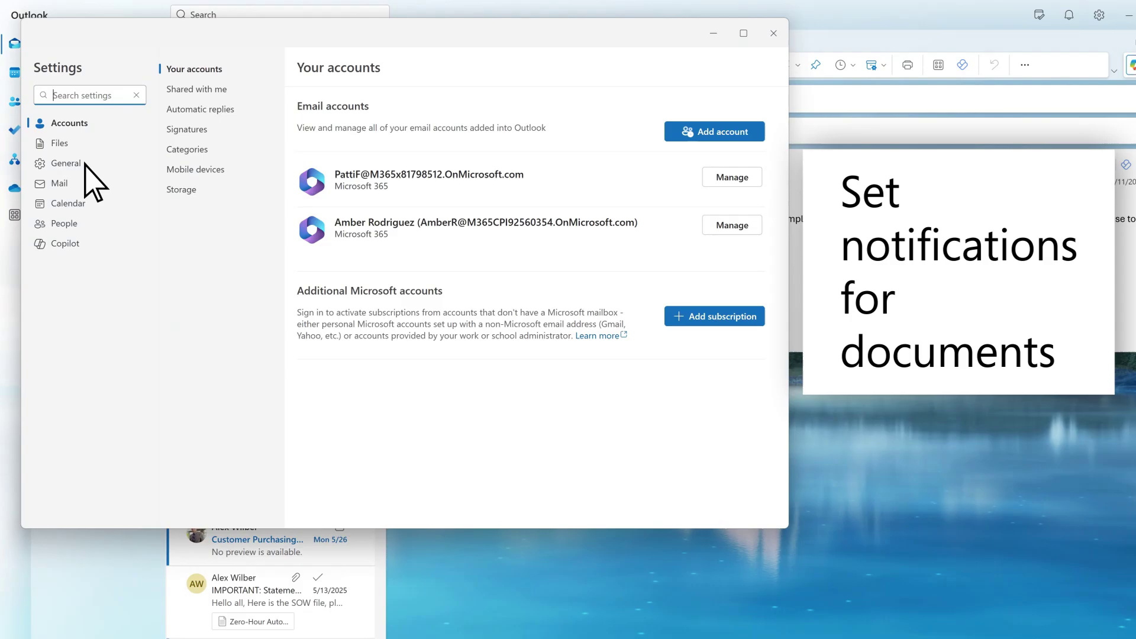
click(84, 165)
click(221, 109)
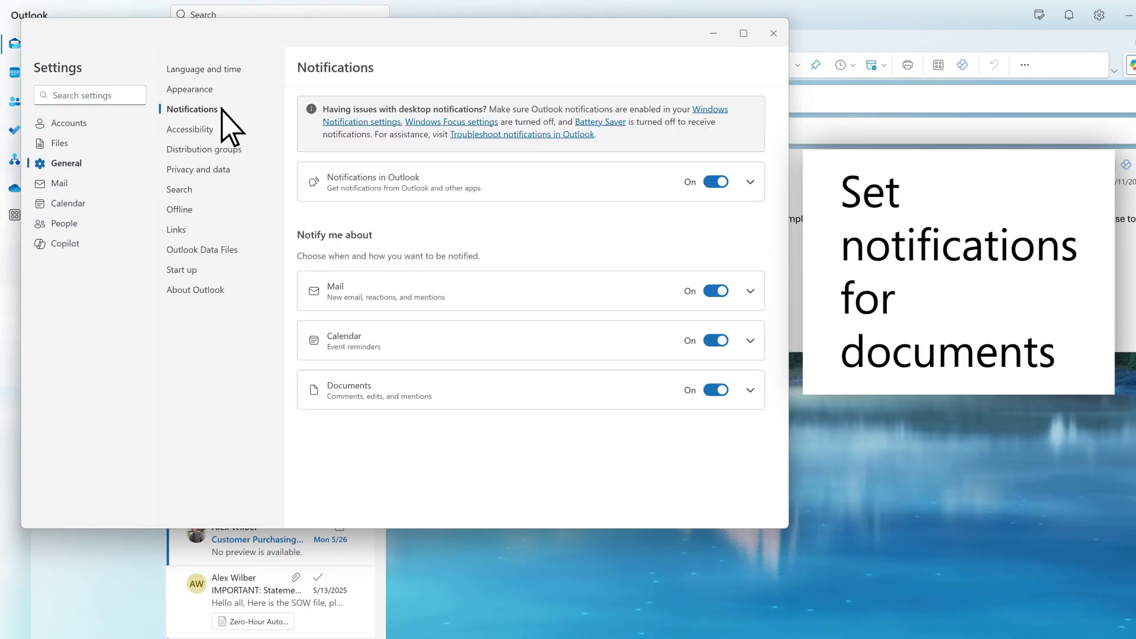
click(750, 390)
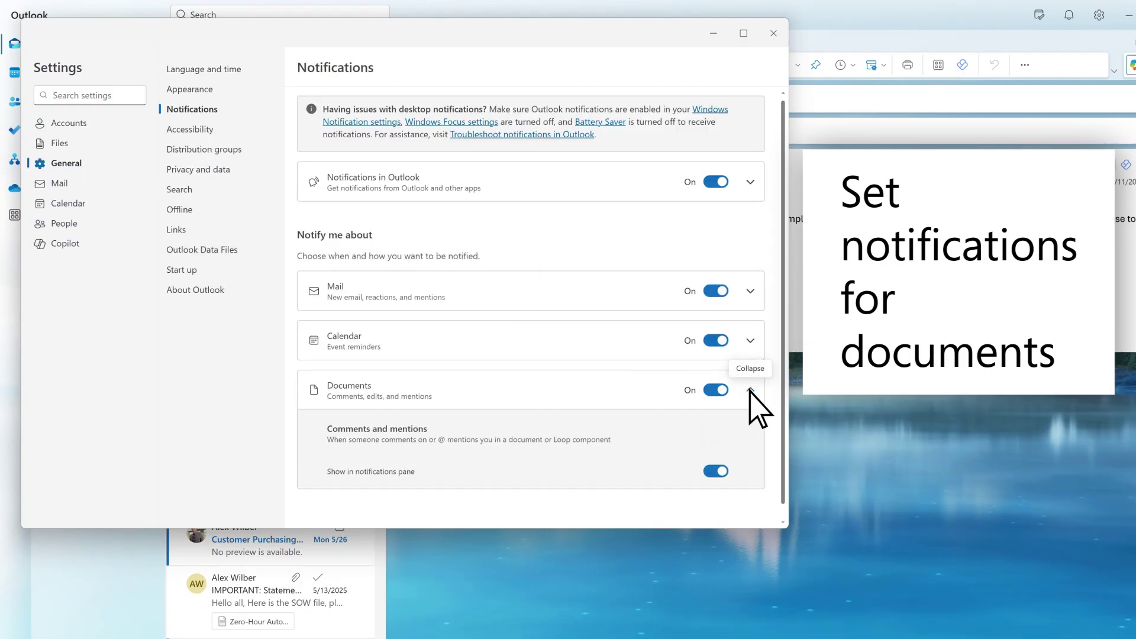
click(715, 472)
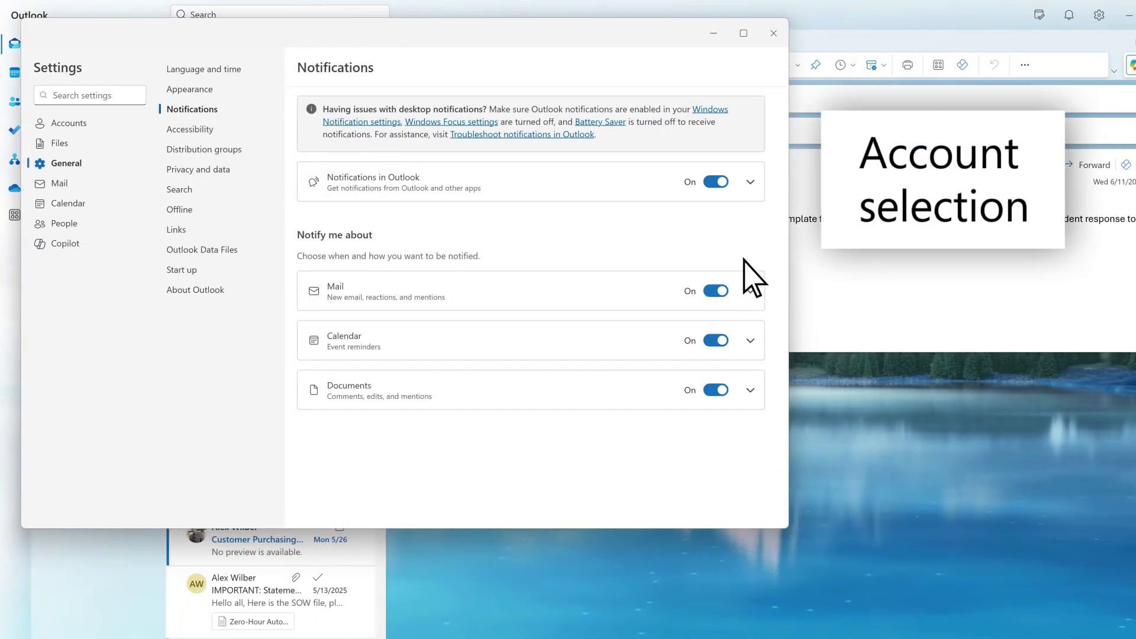
- Uncheck the additional account in the notifications accounts list, leaving No accounts
click(750, 182)
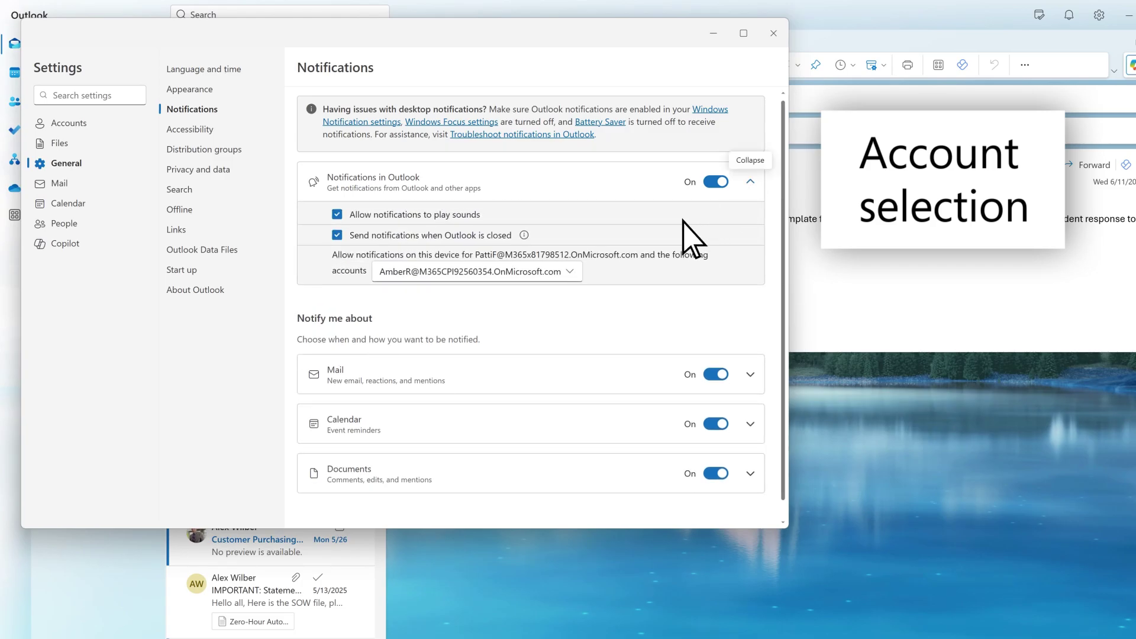
click(569, 272)
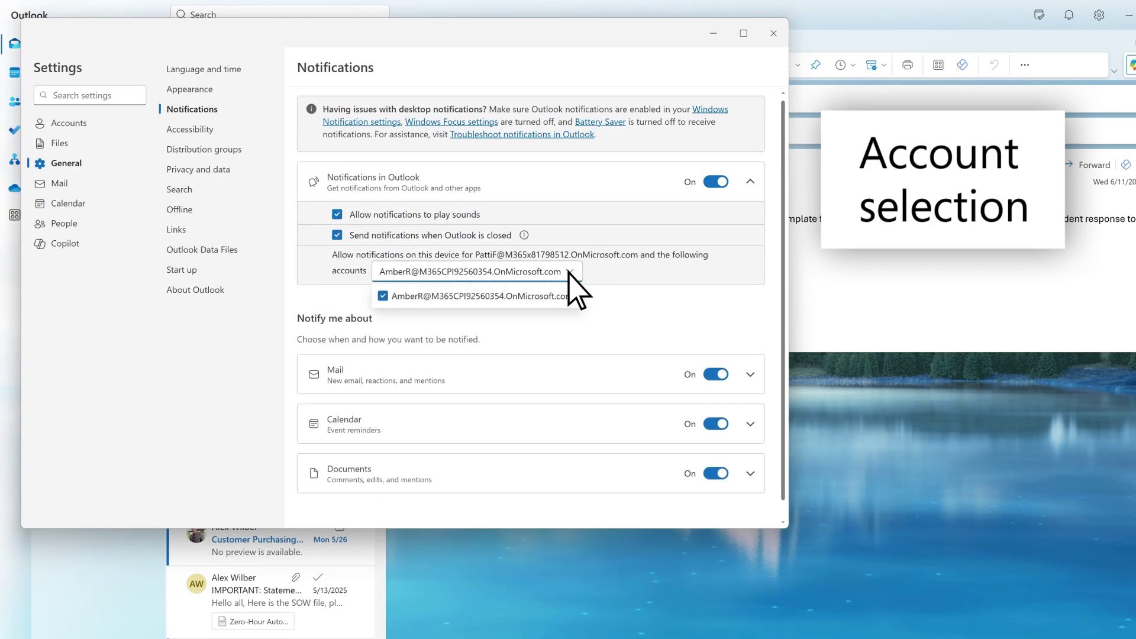
click(382, 296)
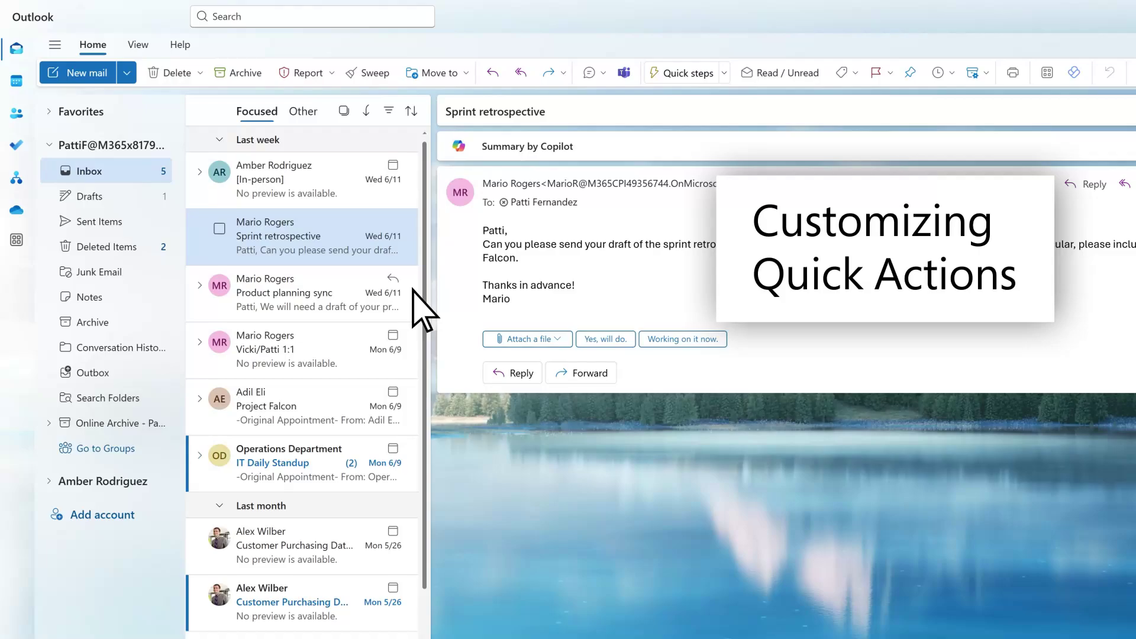
- Check a message's quick-action icons, then open Outlook Settings
mouse_move(361, 228)
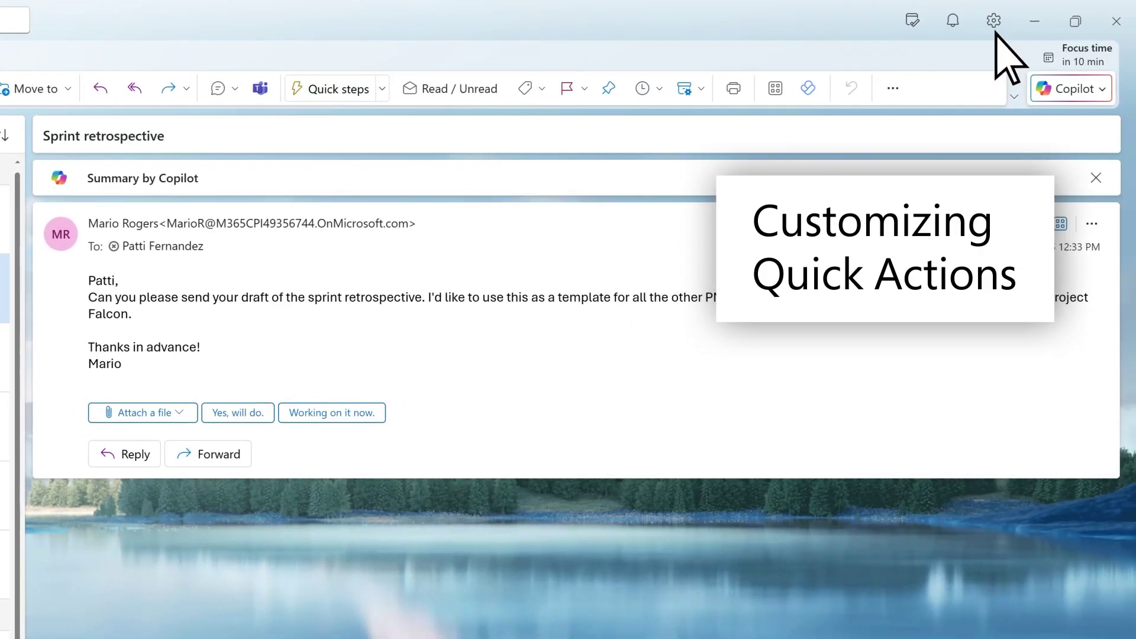
click(995, 21)
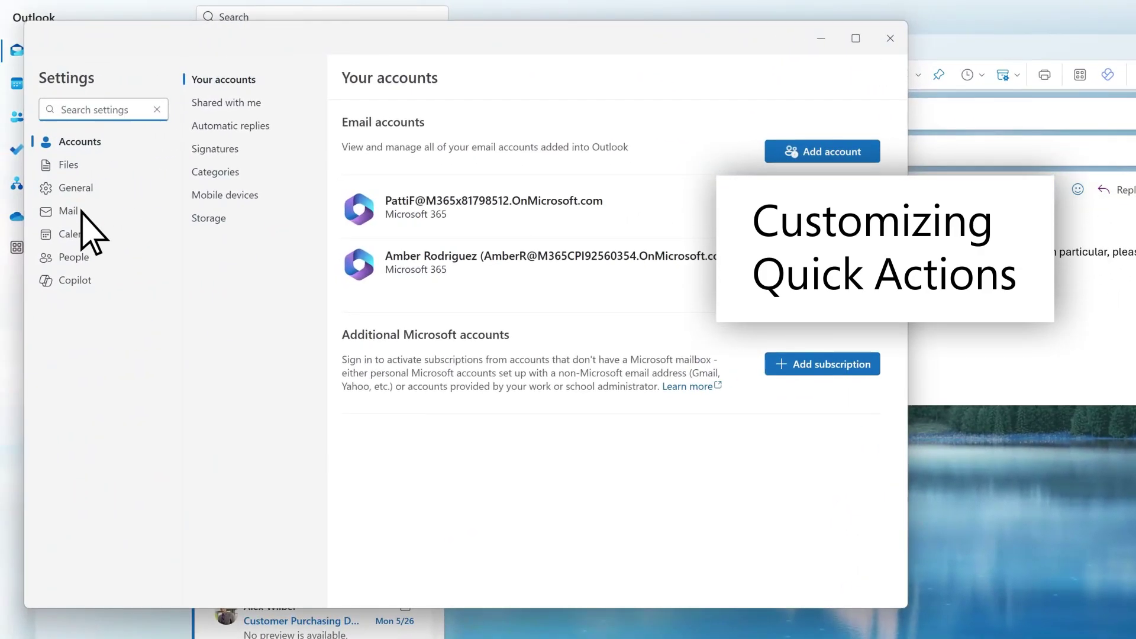
- Add Delete and Pin to the message-list quick actions, save, and close Settings
click(81, 212)
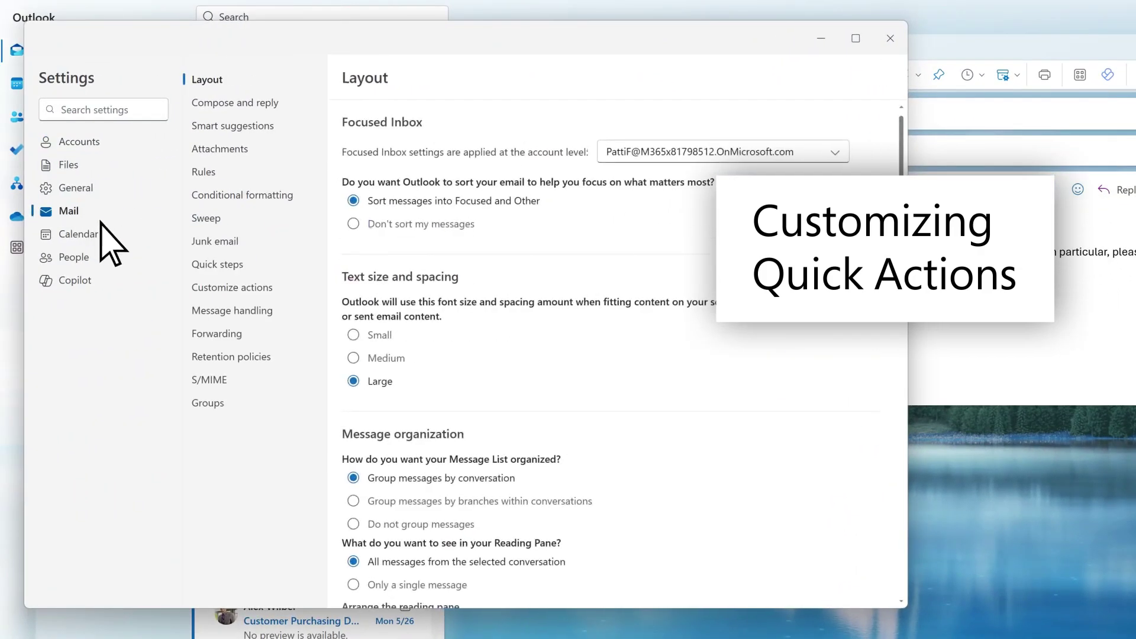
click(277, 285)
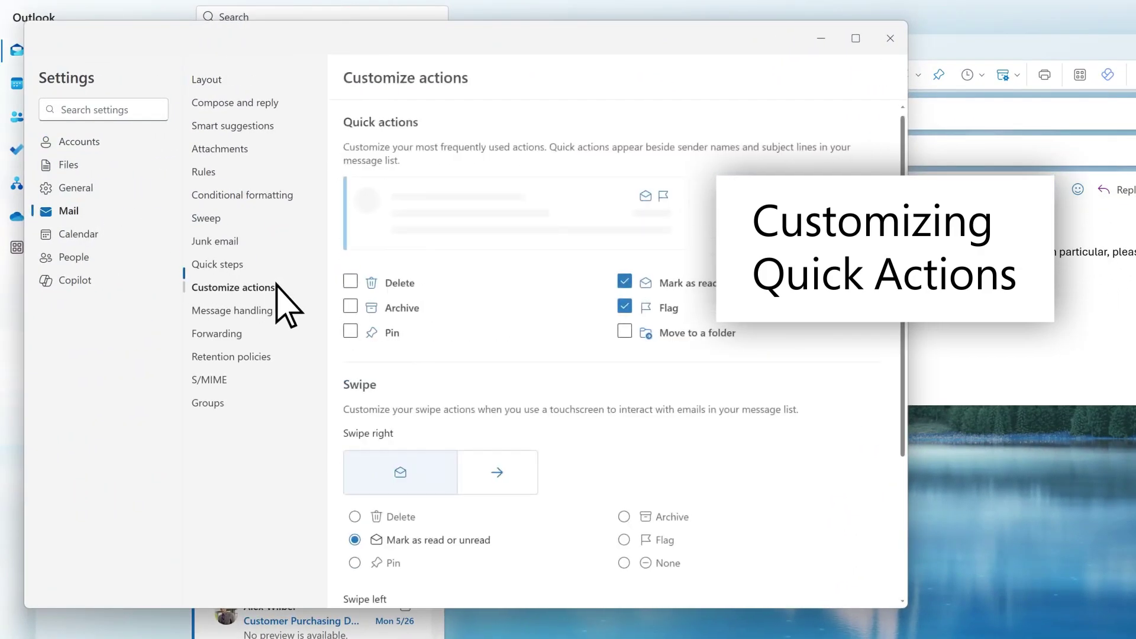
click(349, 281)
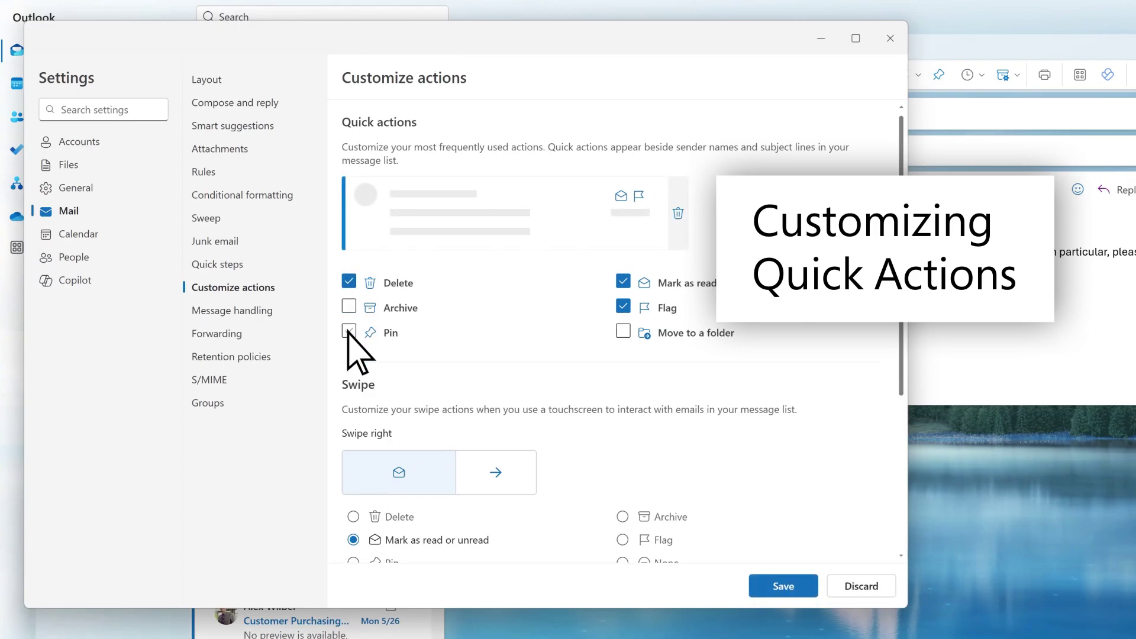
click(348, 331)
click(784, 586)
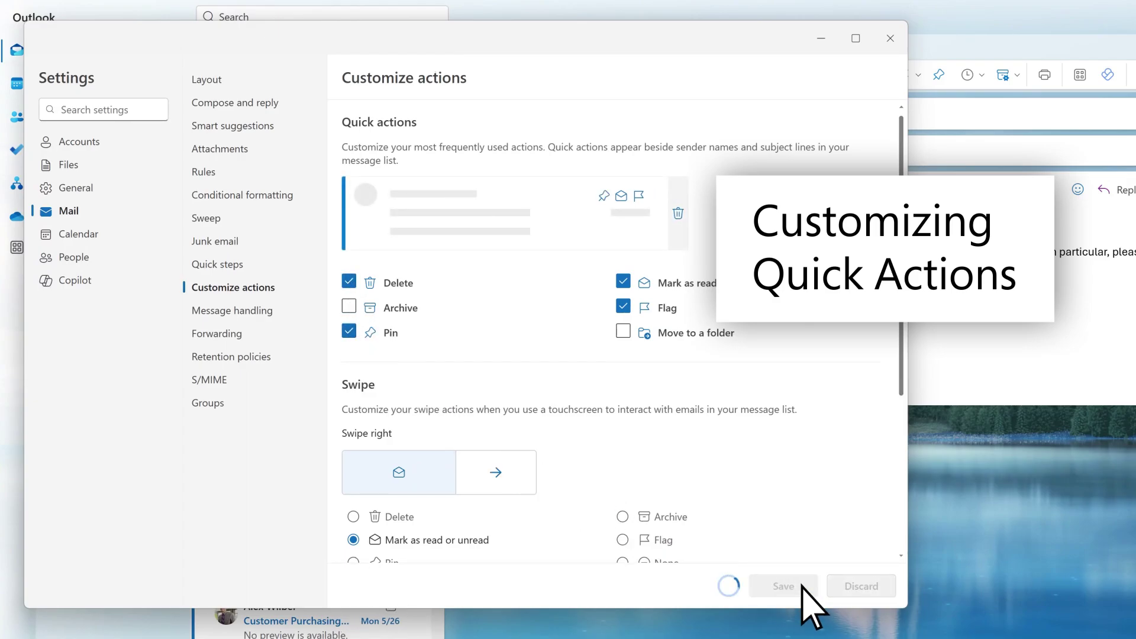
click(890, 41)
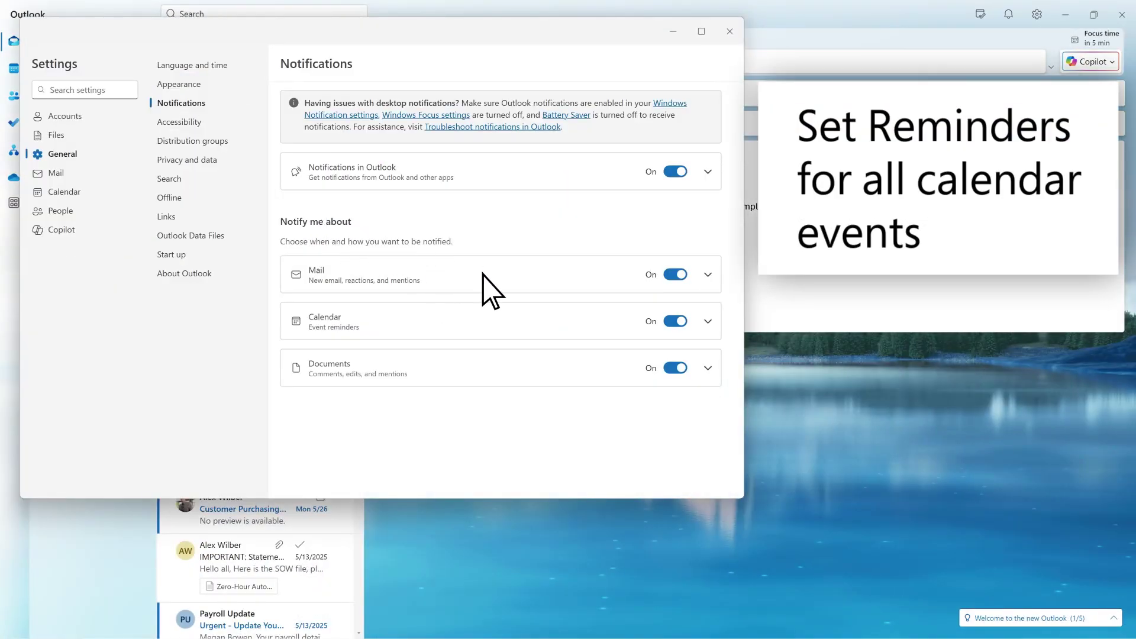
- Set calendar event reminders to the Reminder pop-up style with the Default sound, and save
click(707, 322)
scroll(708, 325, down, 2)
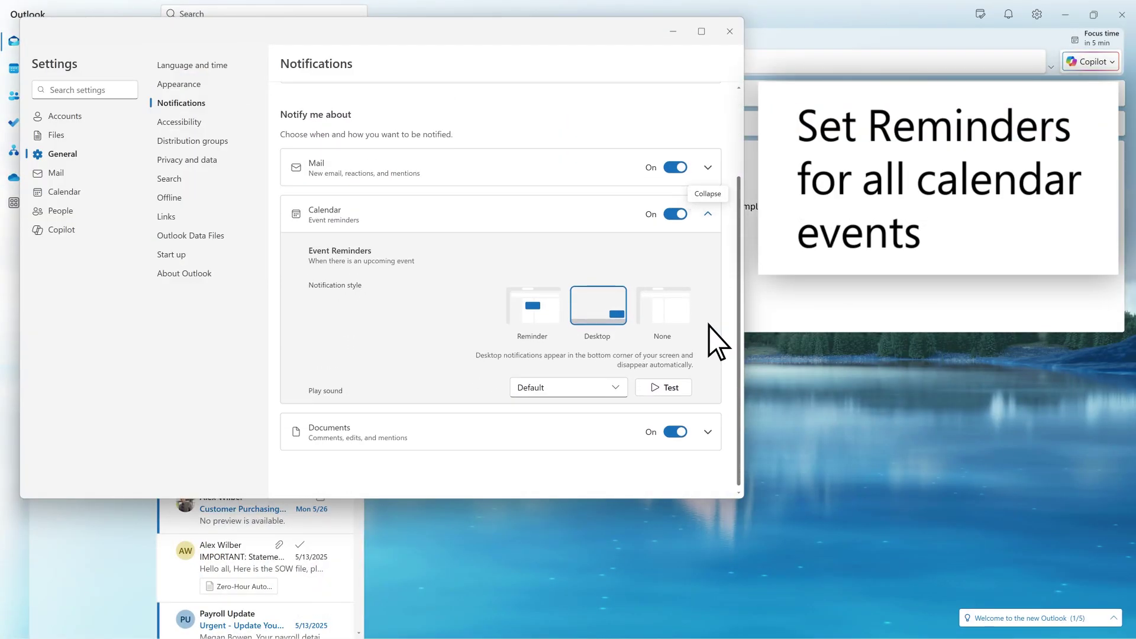
click(675, 317)
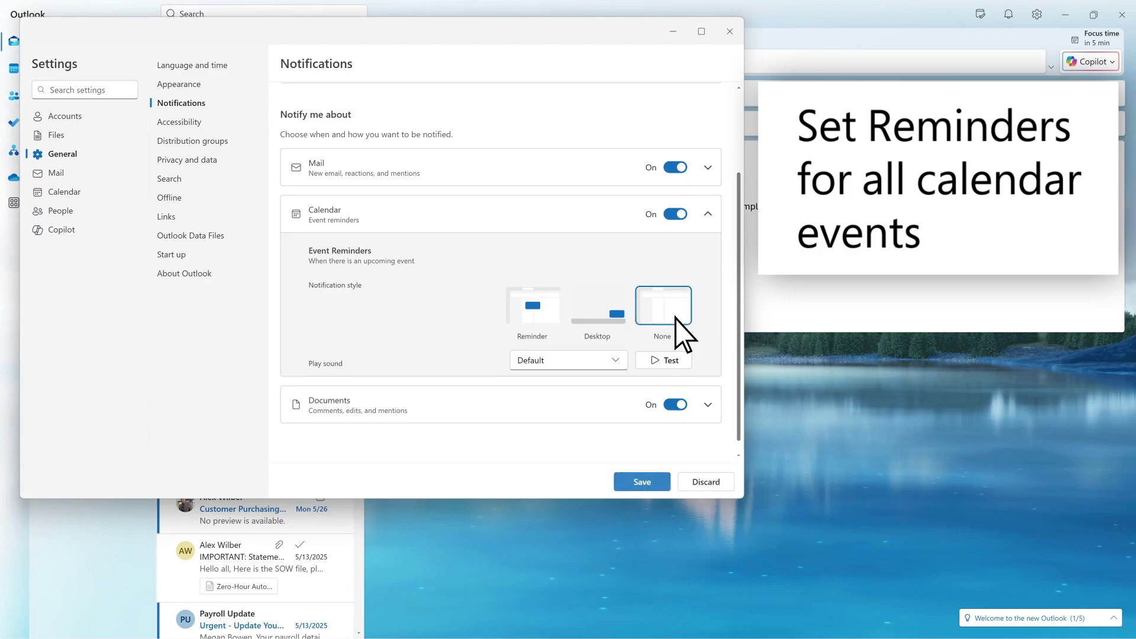
click(549, 313)
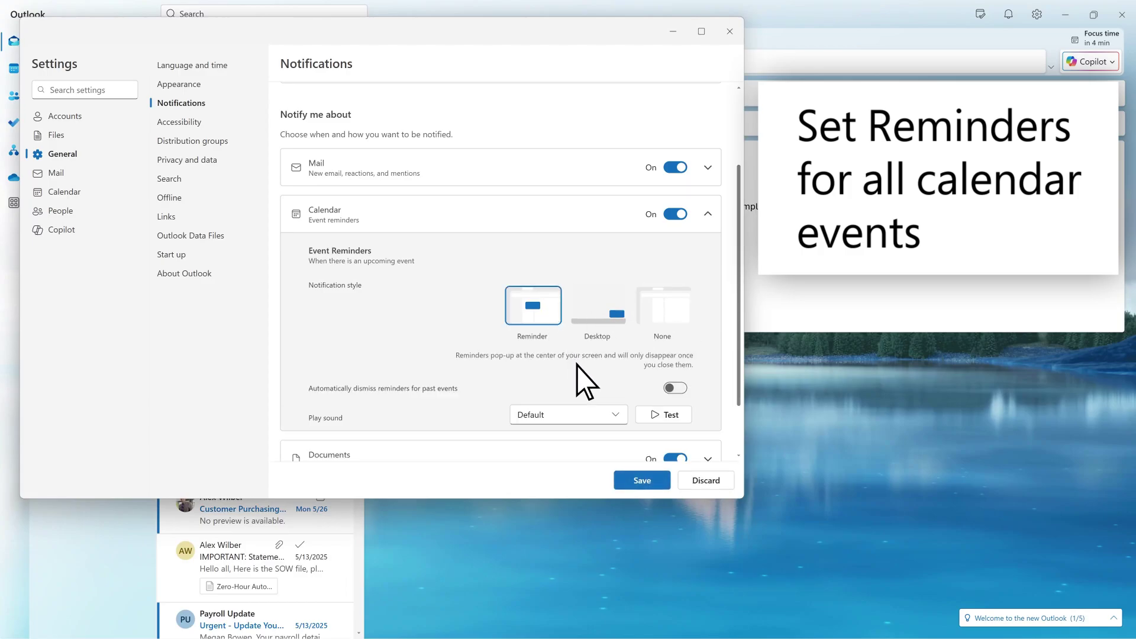
click(615, 417)
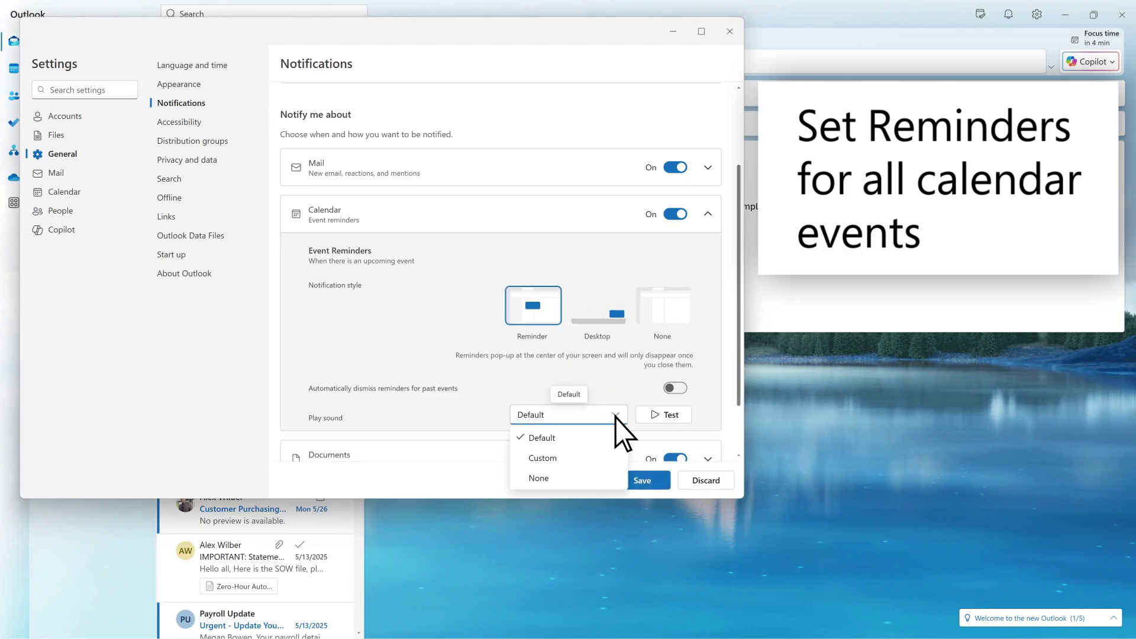
click(661, 417)
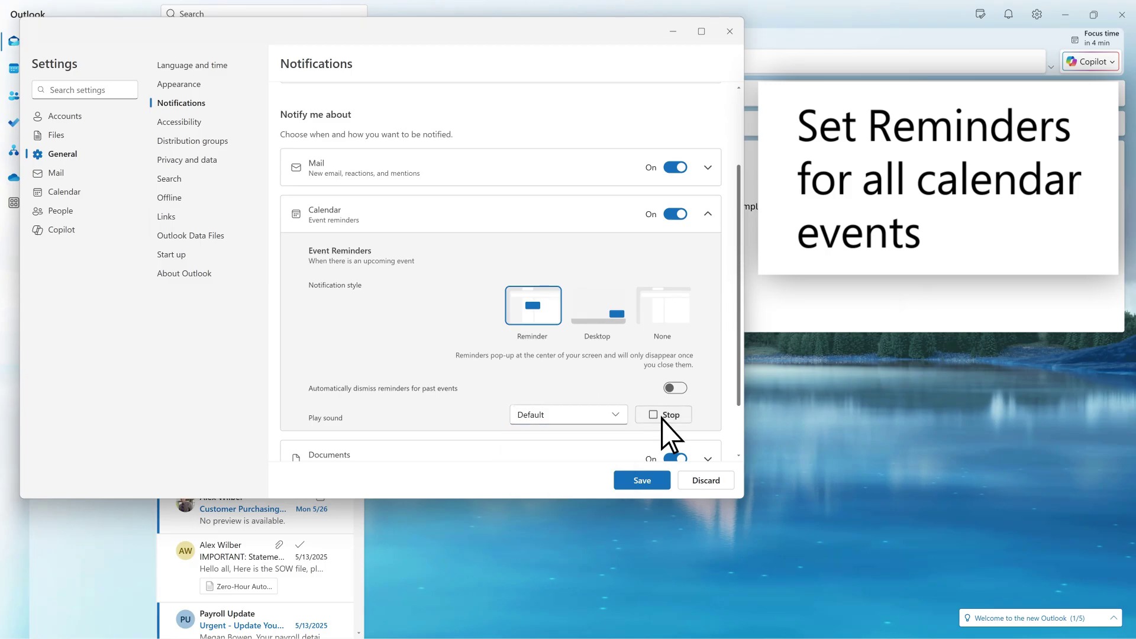
click(654, 484)
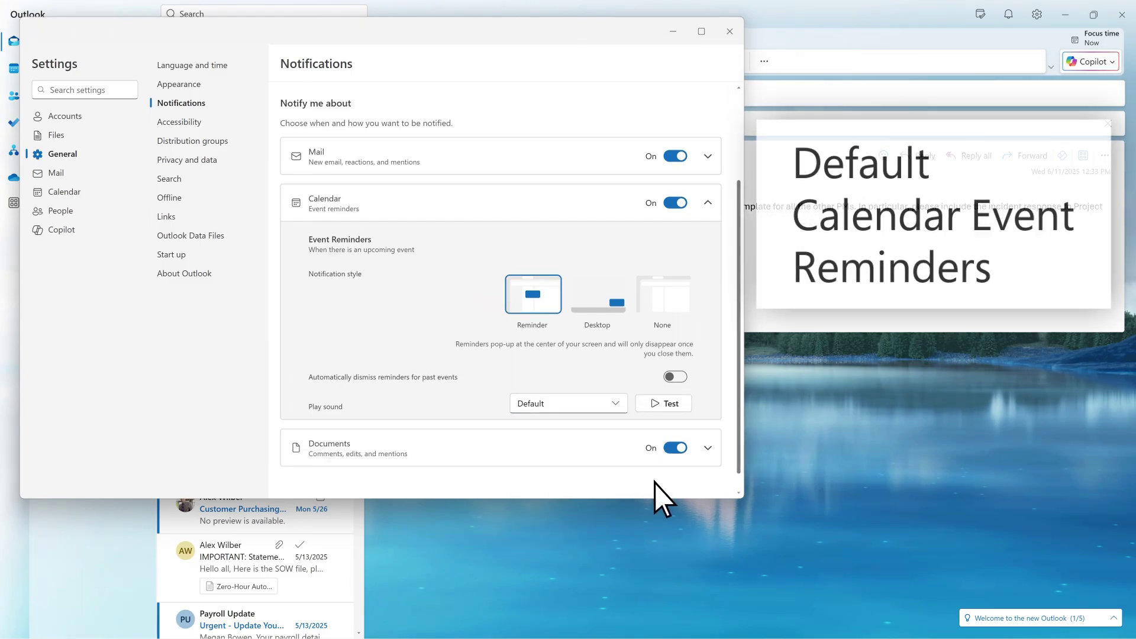
- Set the default event reminder to 30 minutes before under Events and invitations, and save
click(84, 193)
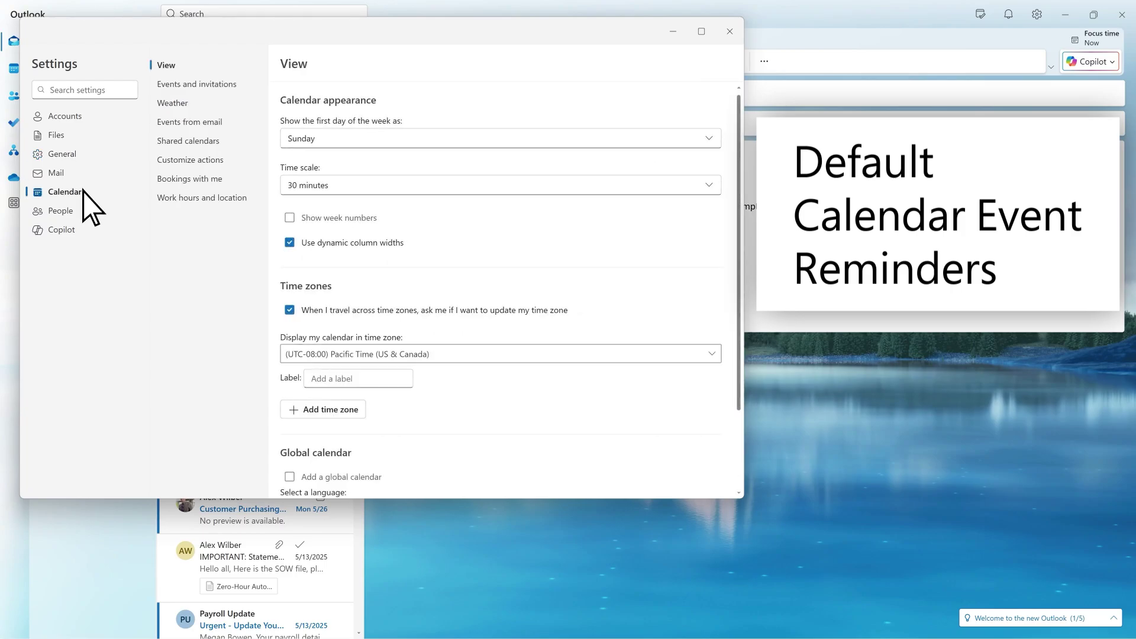
click(240, 84)
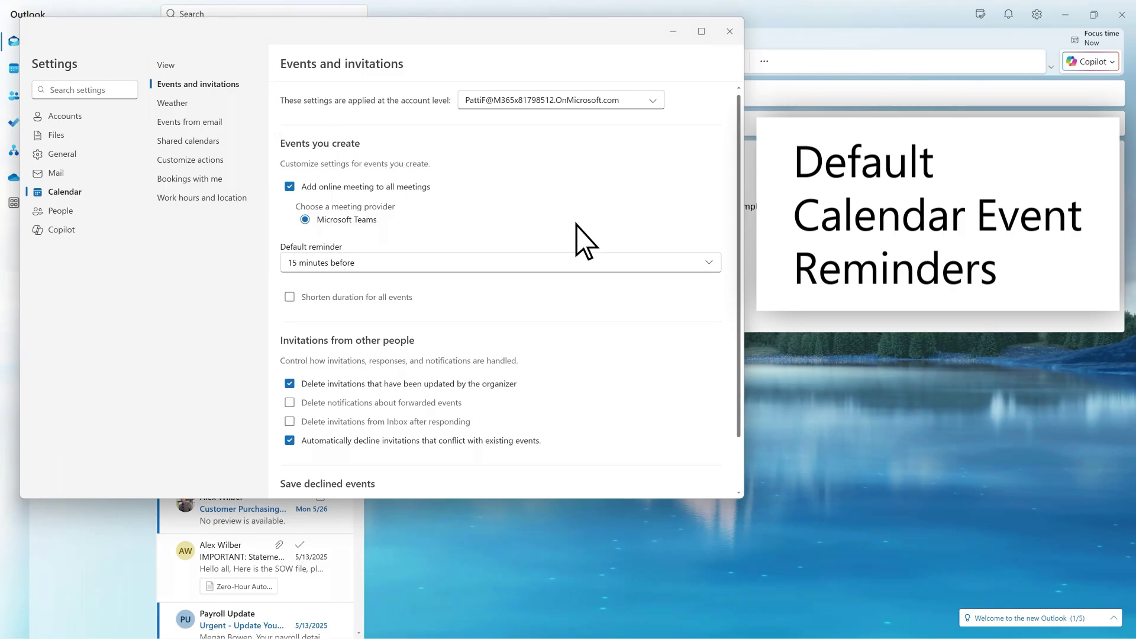
click(711, 265)
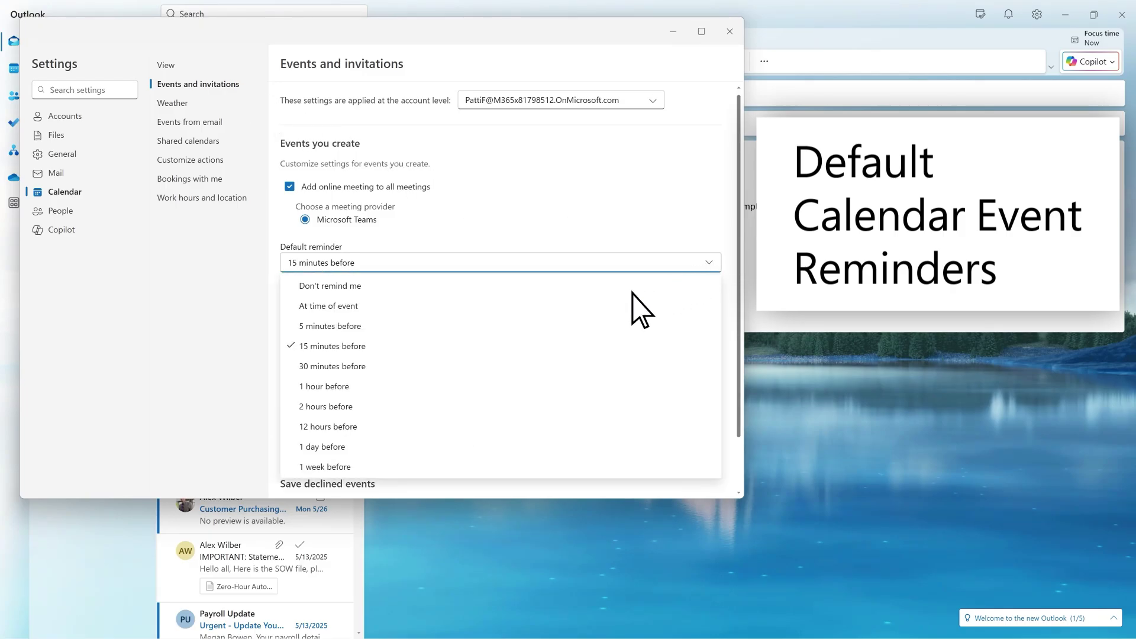
click(368, 367)
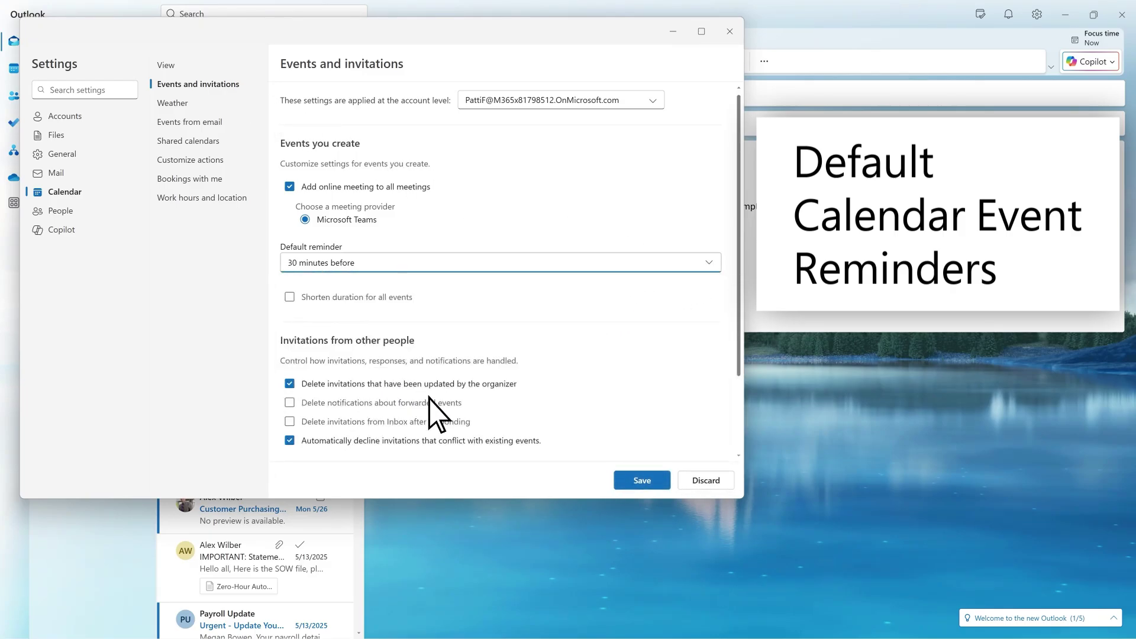
click(642, 480)
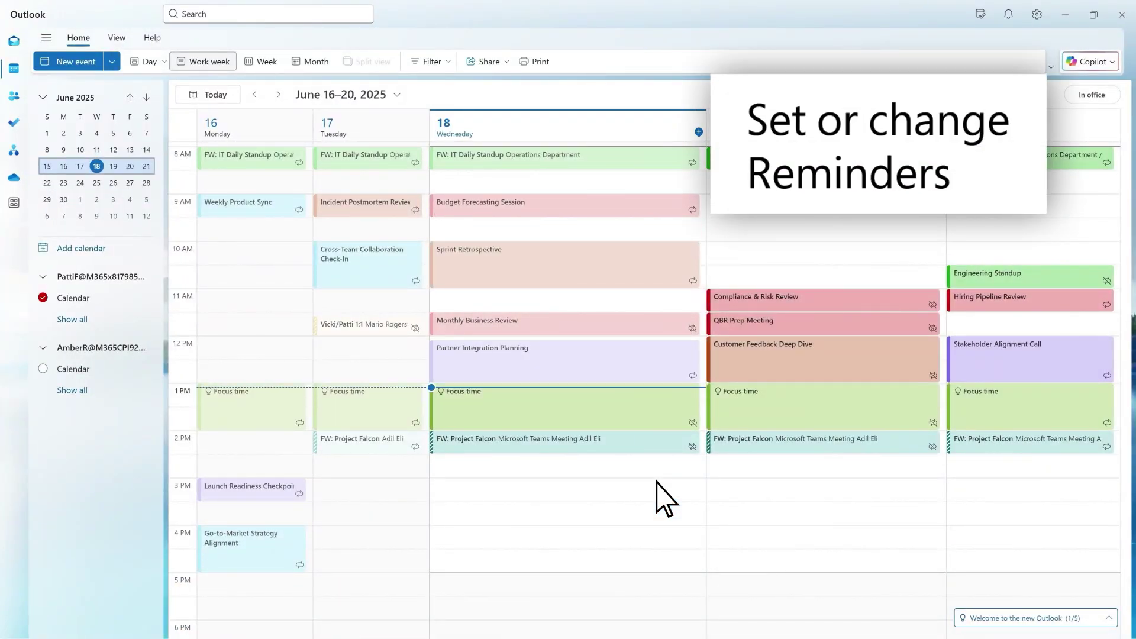
- Change the Customer Feedback Deep Dive event's reminder from 1 day before to Don't remind me
double_click(769, 365)
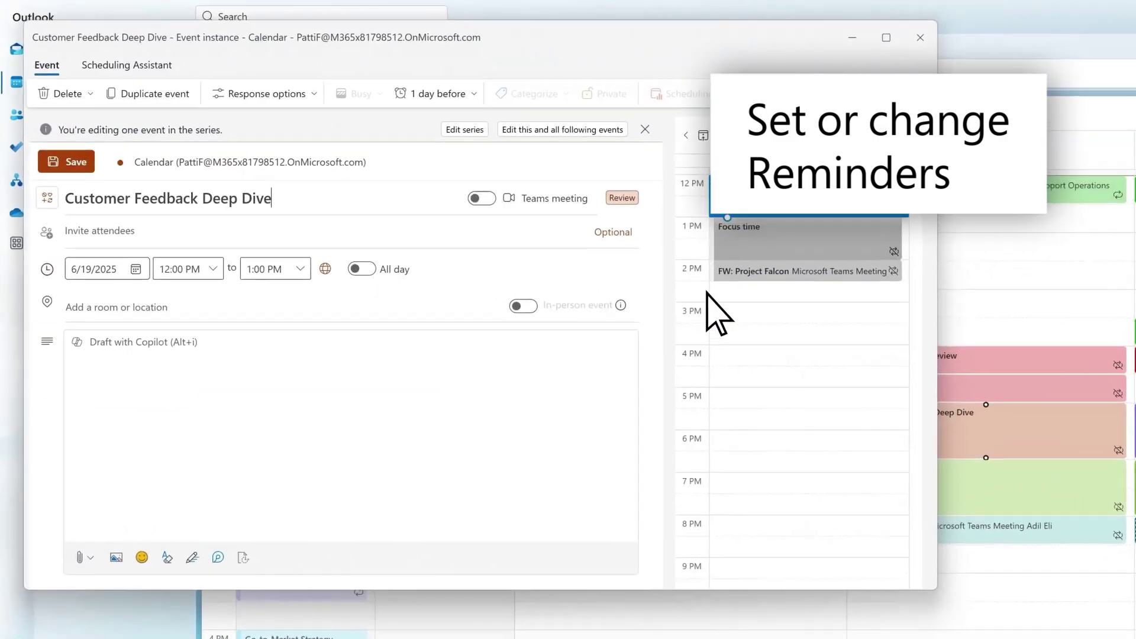
click(479, 94)
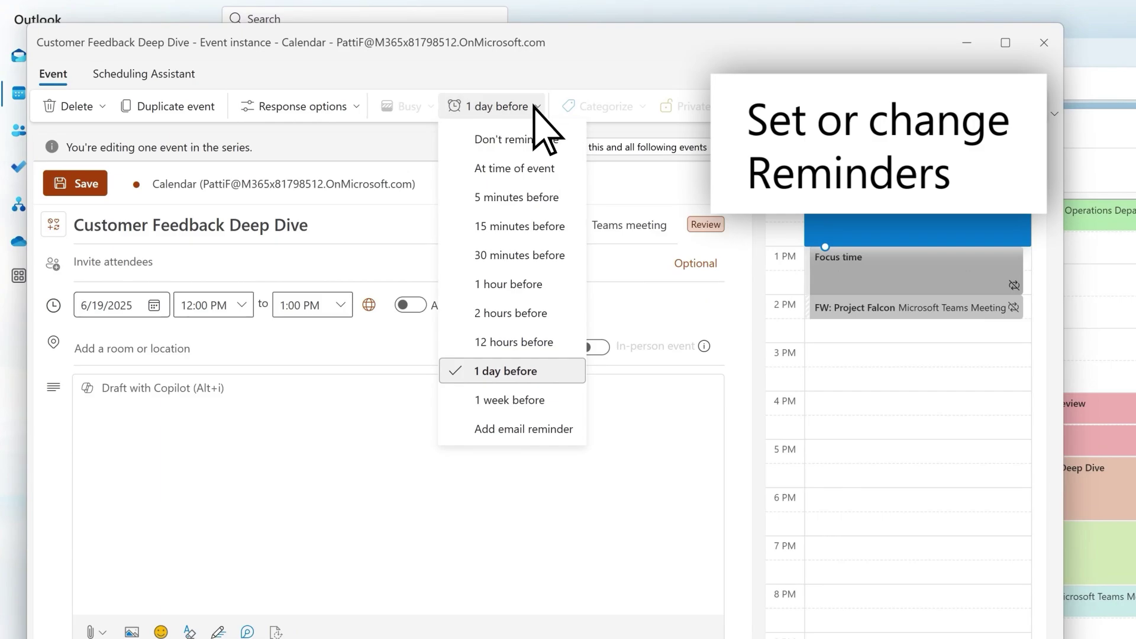
click(549, 139)
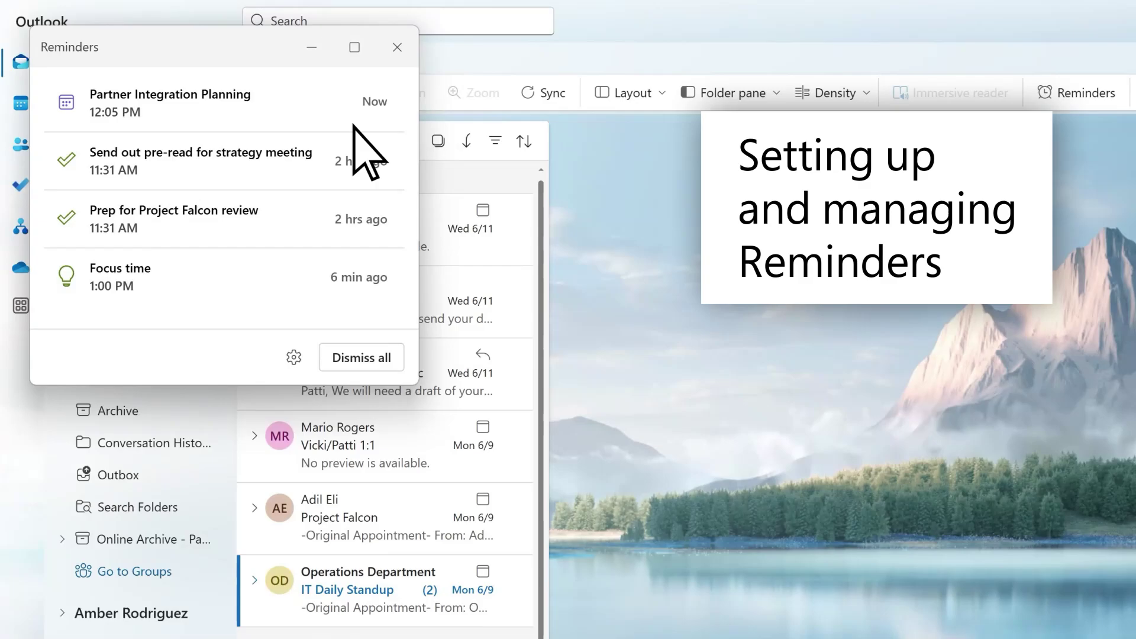
- In the Reminders window, snooze Partner Integration Planning for 1 hour
mouse_move(173, 70)
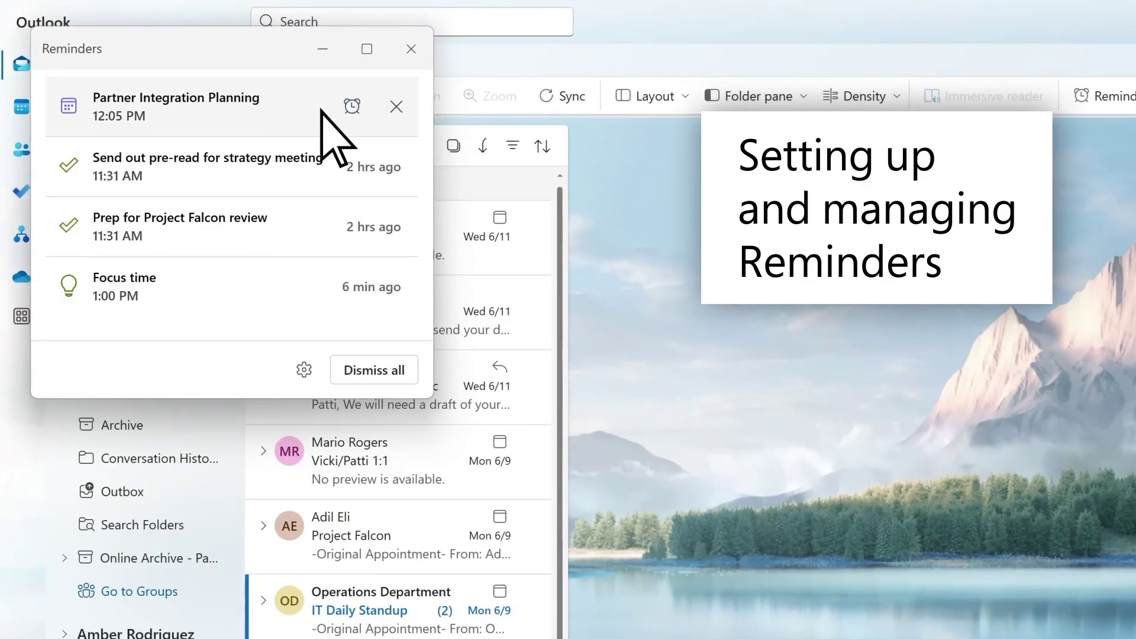
click(352, 107)
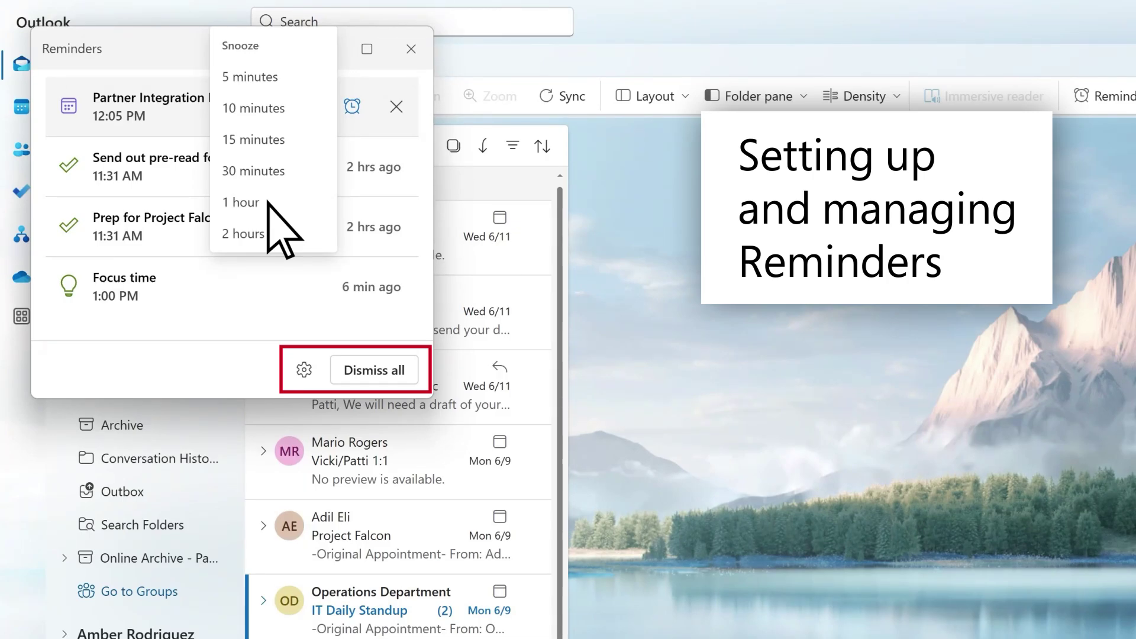
click(272, 202)
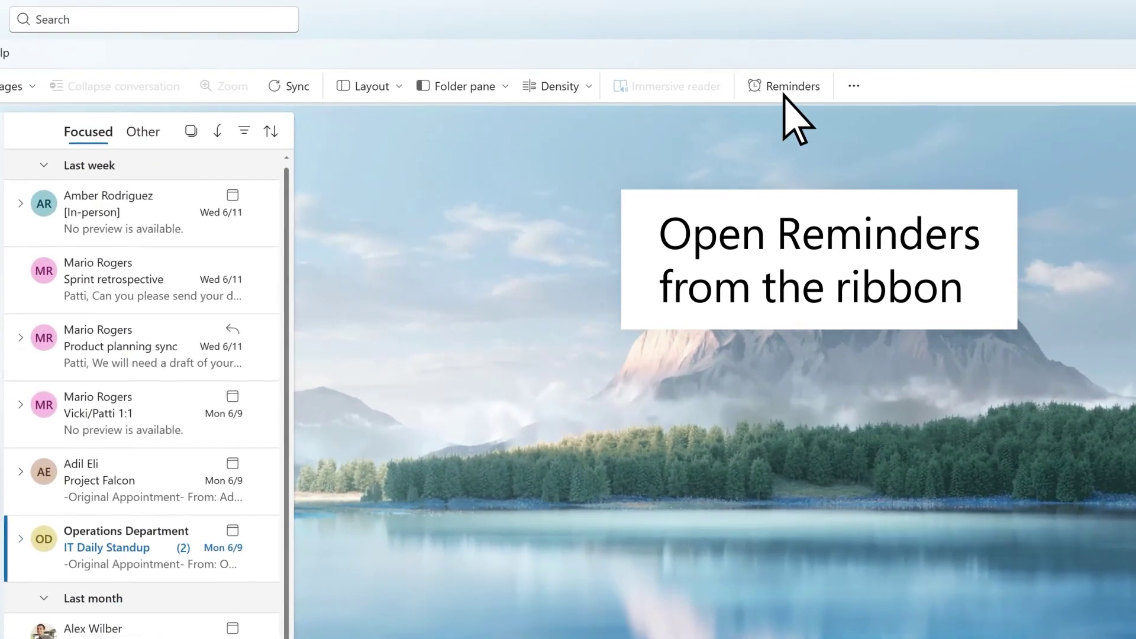
- Open the Reminders window from the View tab to list pending reminders
click(793, 89)
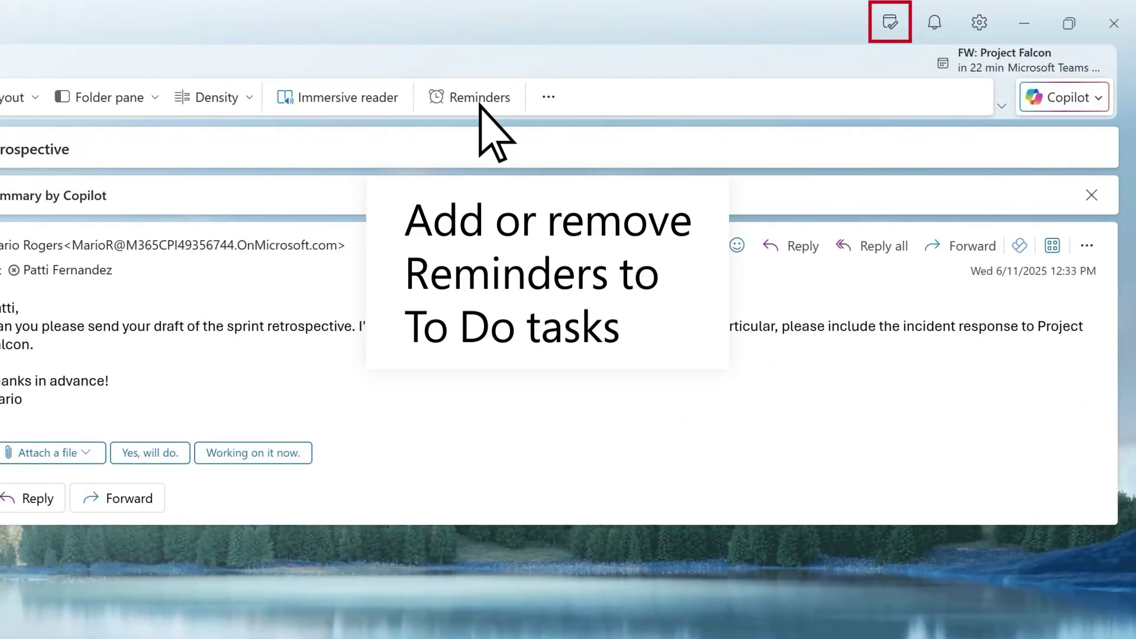
- Set a Later today (Jun 18) reminder on the Prep for Project Falcon review To Do task
click(891, 22)
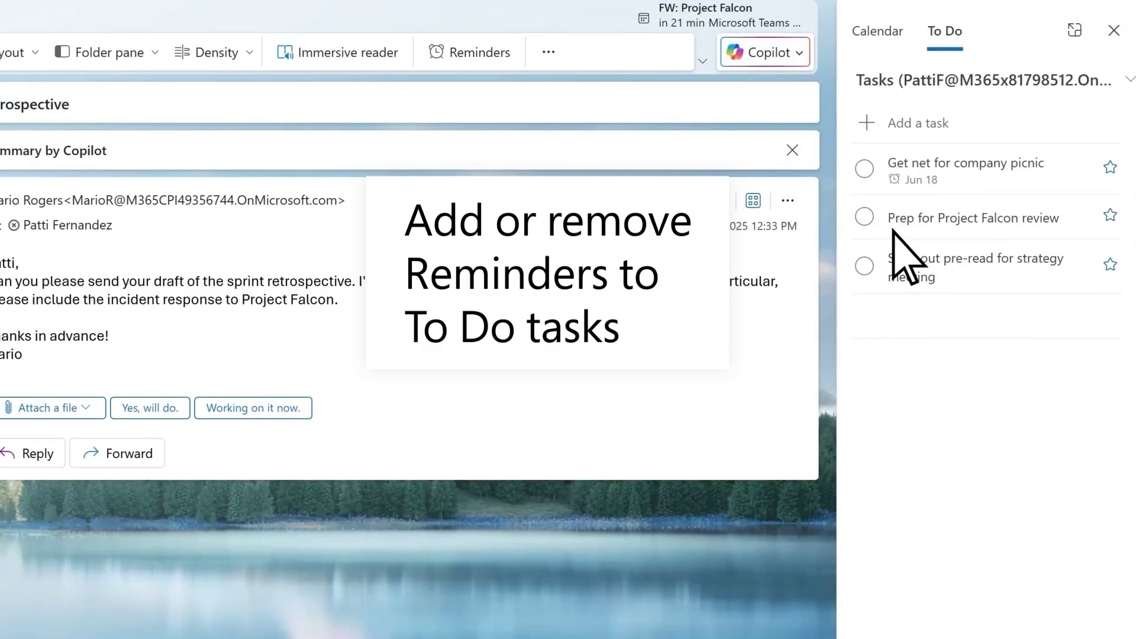
right_click(893, 232)
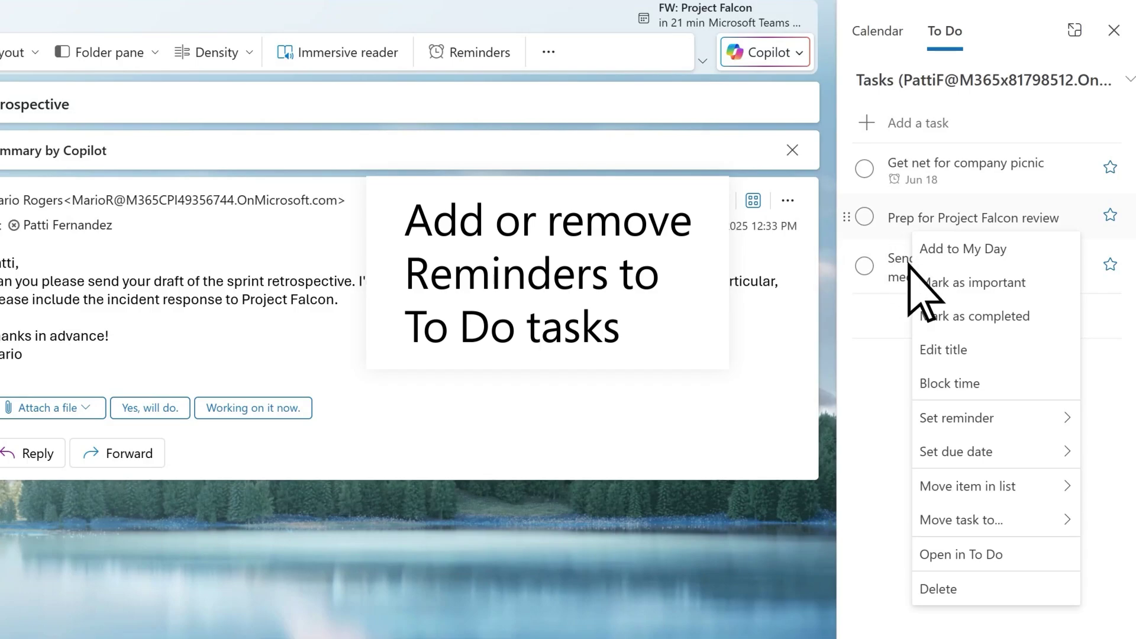
mouse_move(1002, 418)
click(805, 417)
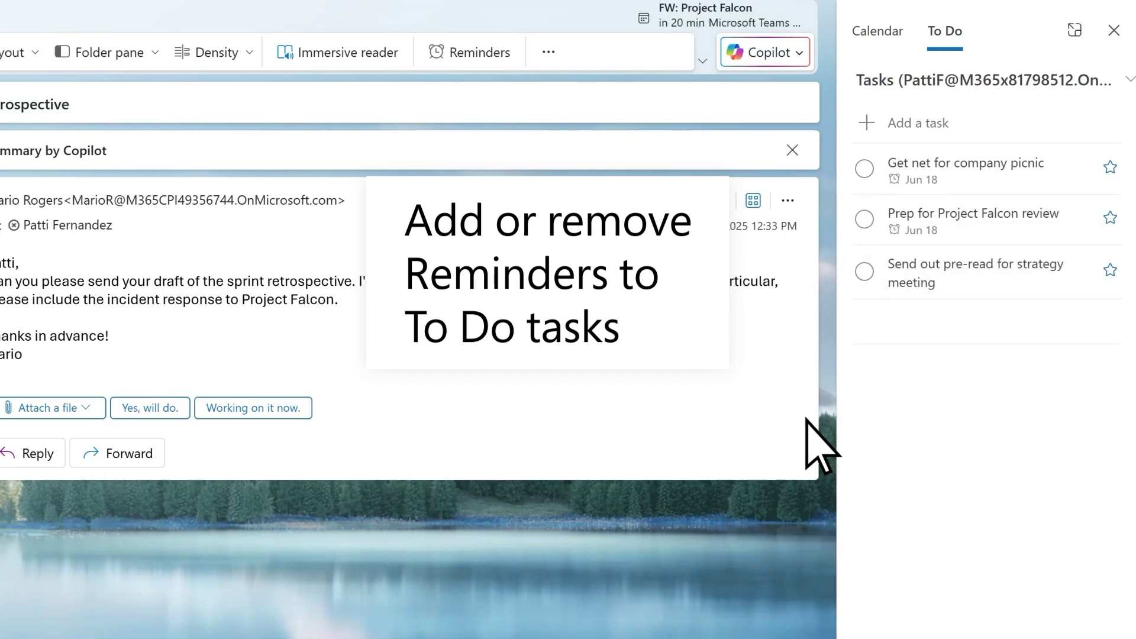
right_click(937, 230)
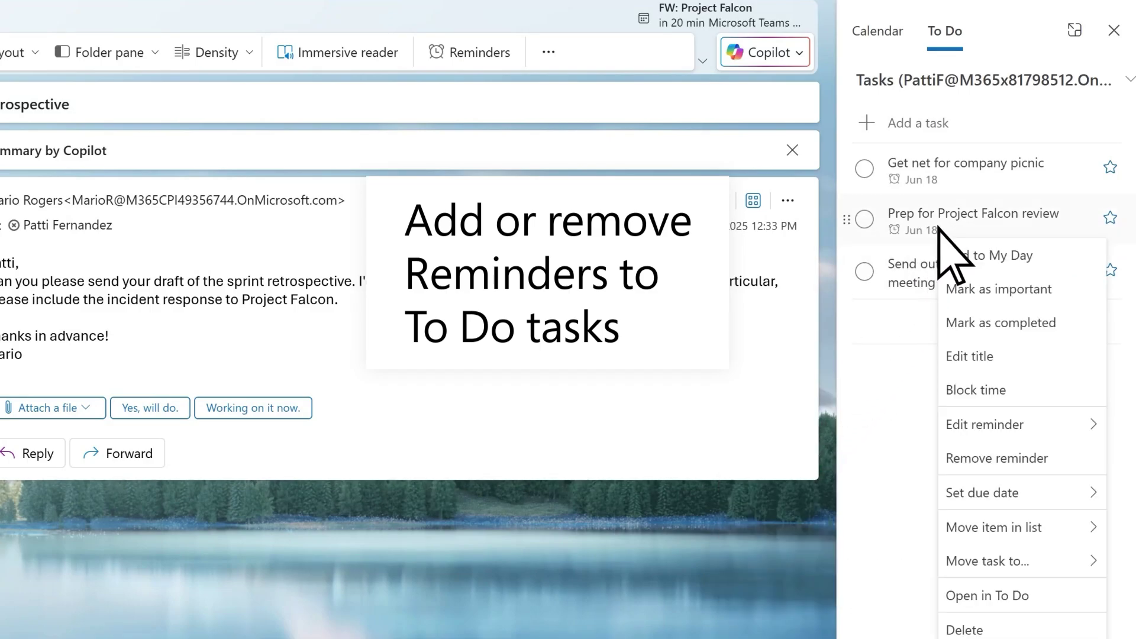